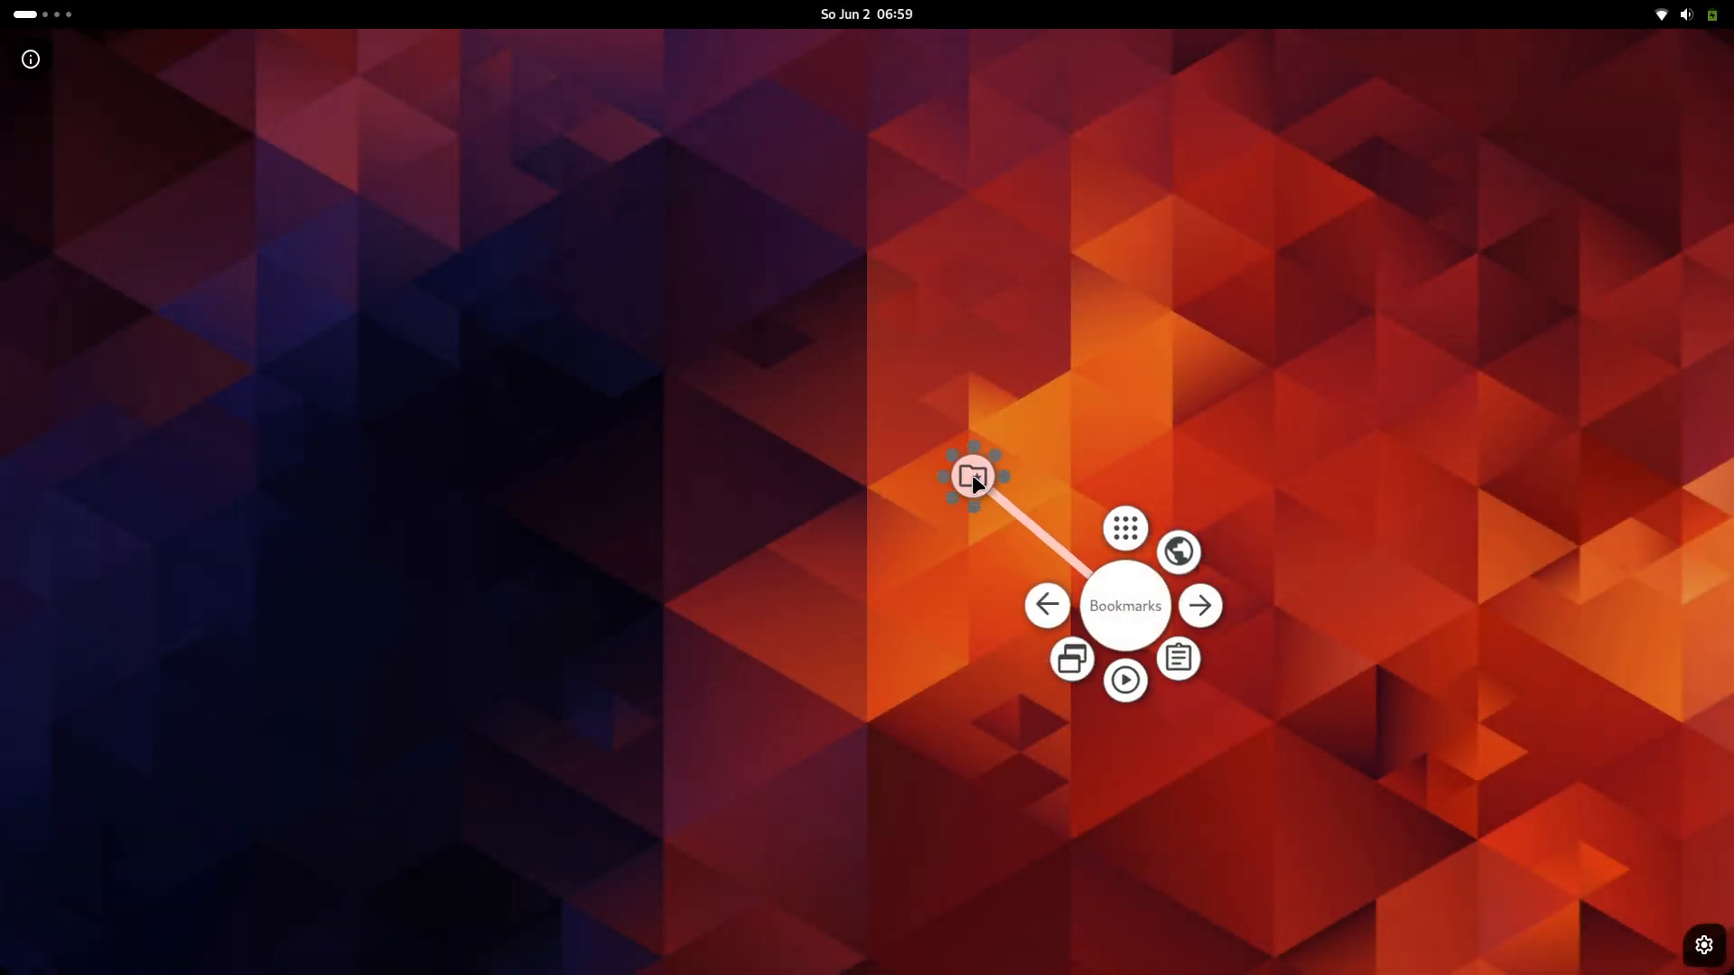
# Browse the Bookmarks and Audio submenus of the Kando pie menu
pyautogui.click(971, 475)
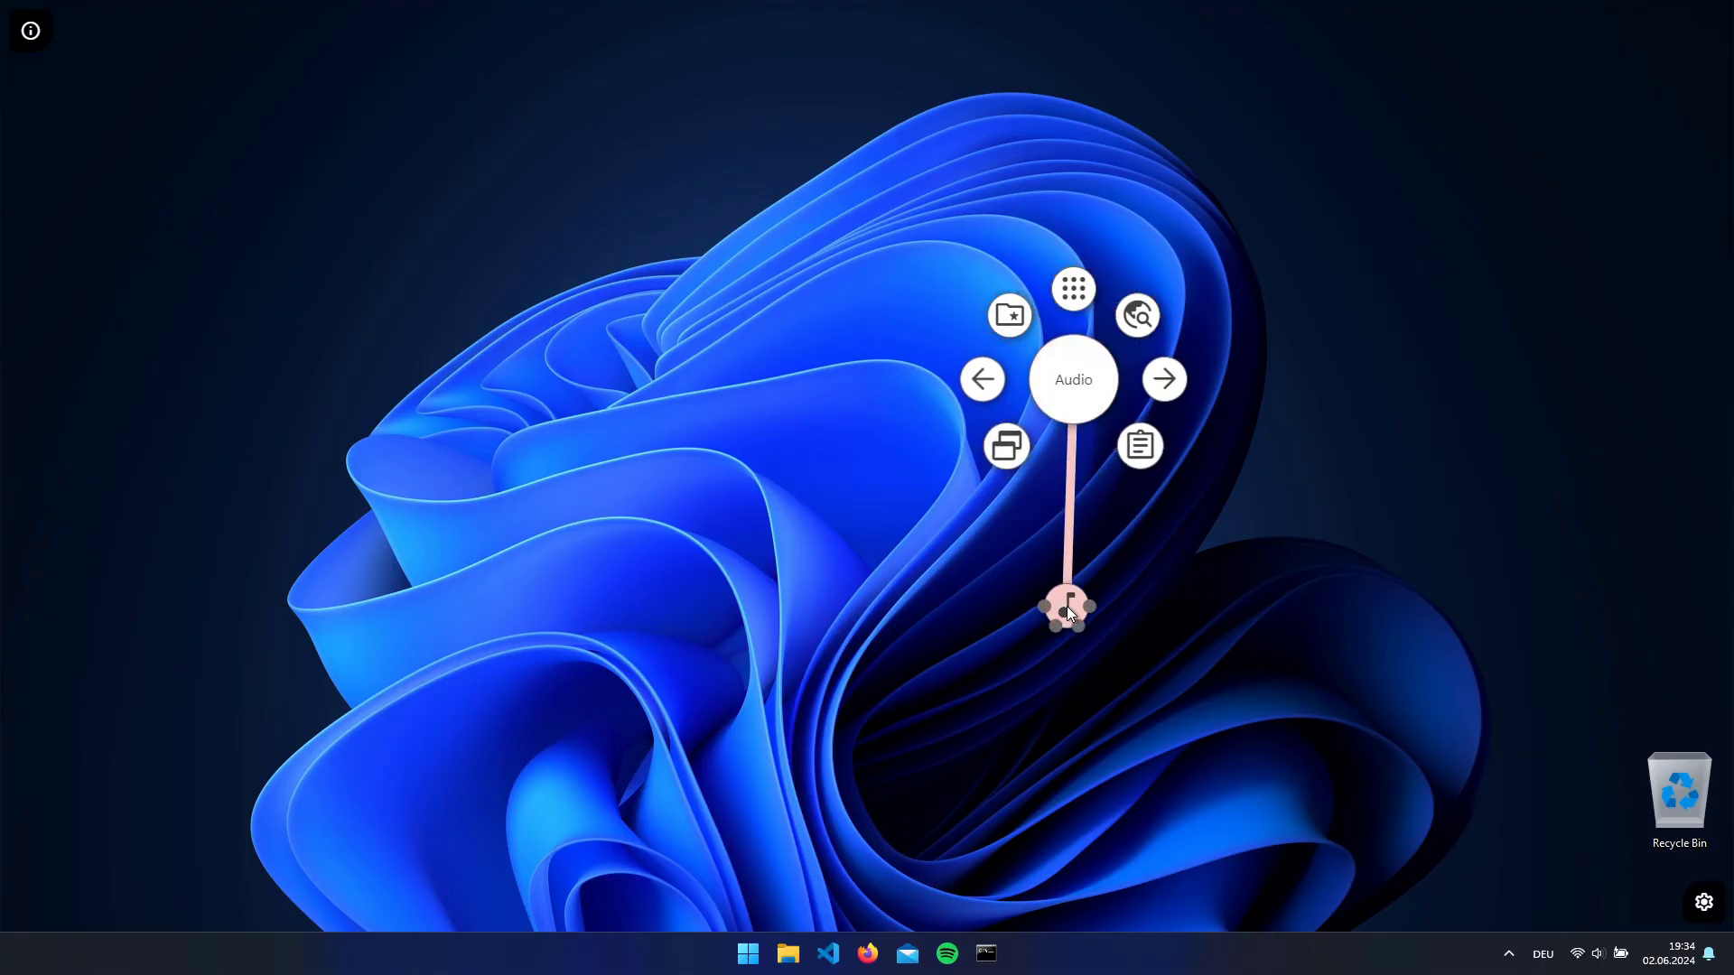
pyautogui.moveTo(1066, 605); pyautogui.dragTo(1028, 604)
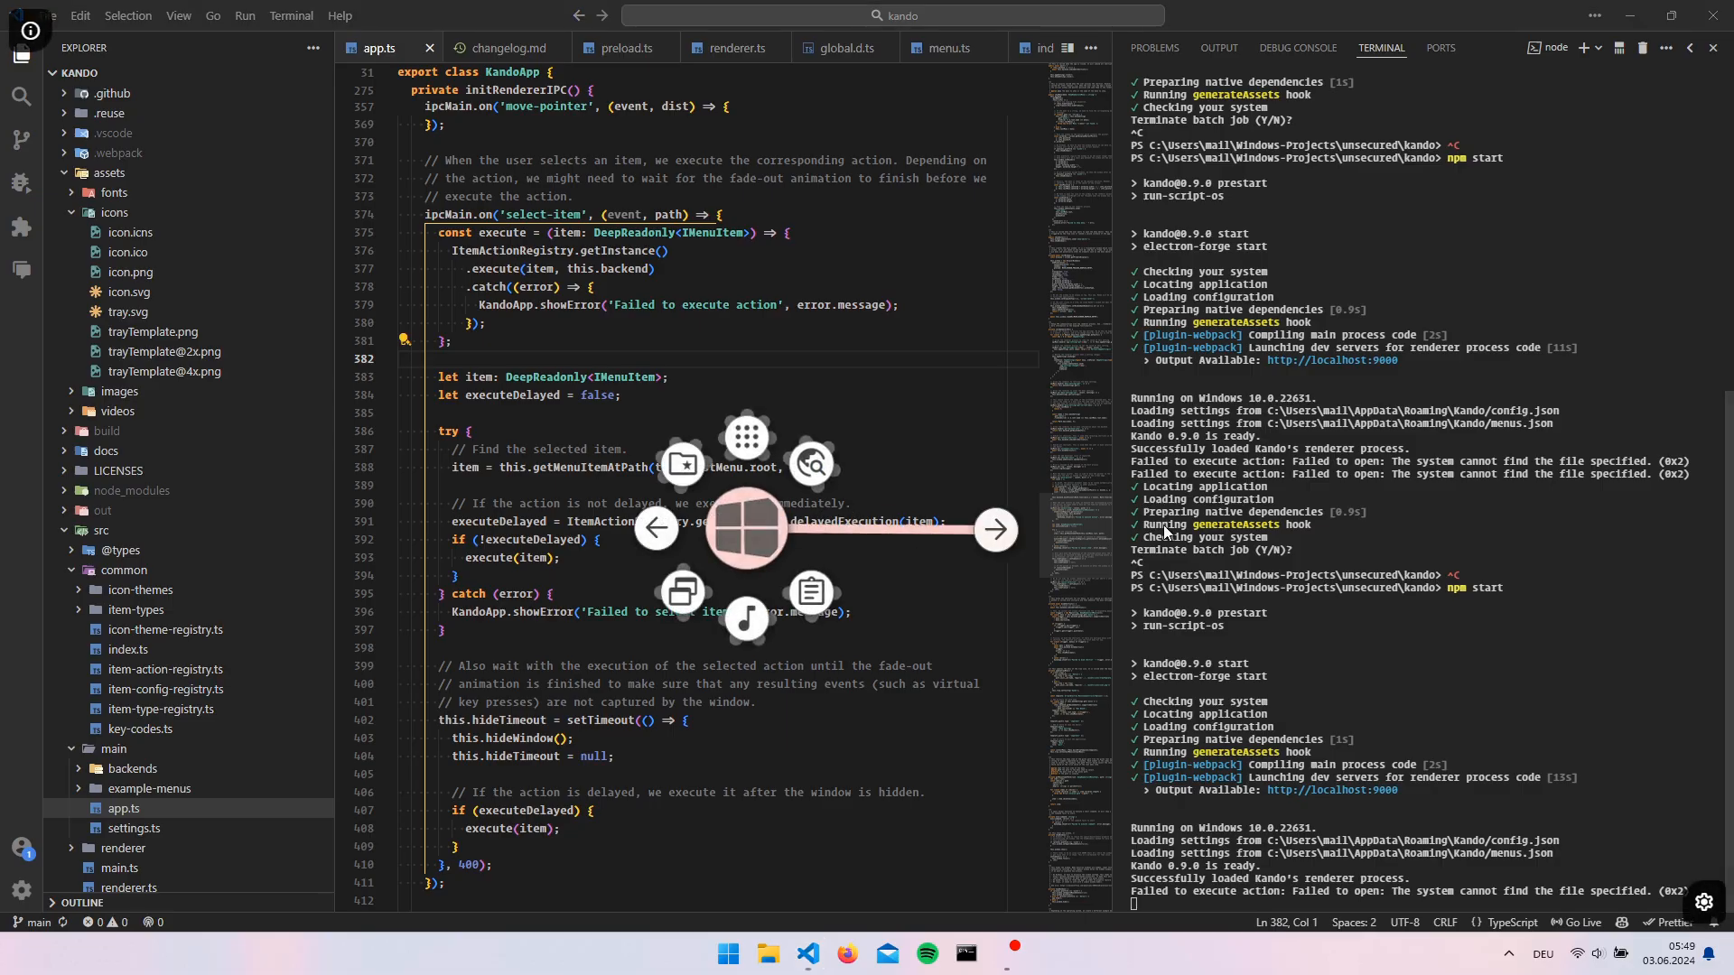
# Switch to the next desktop, launch Calculator from Apps and snap it to the right half
pyautogui.click(624, 529)
pyautogui.middleClick(972, 668)
pyautogui.click(986, 393)
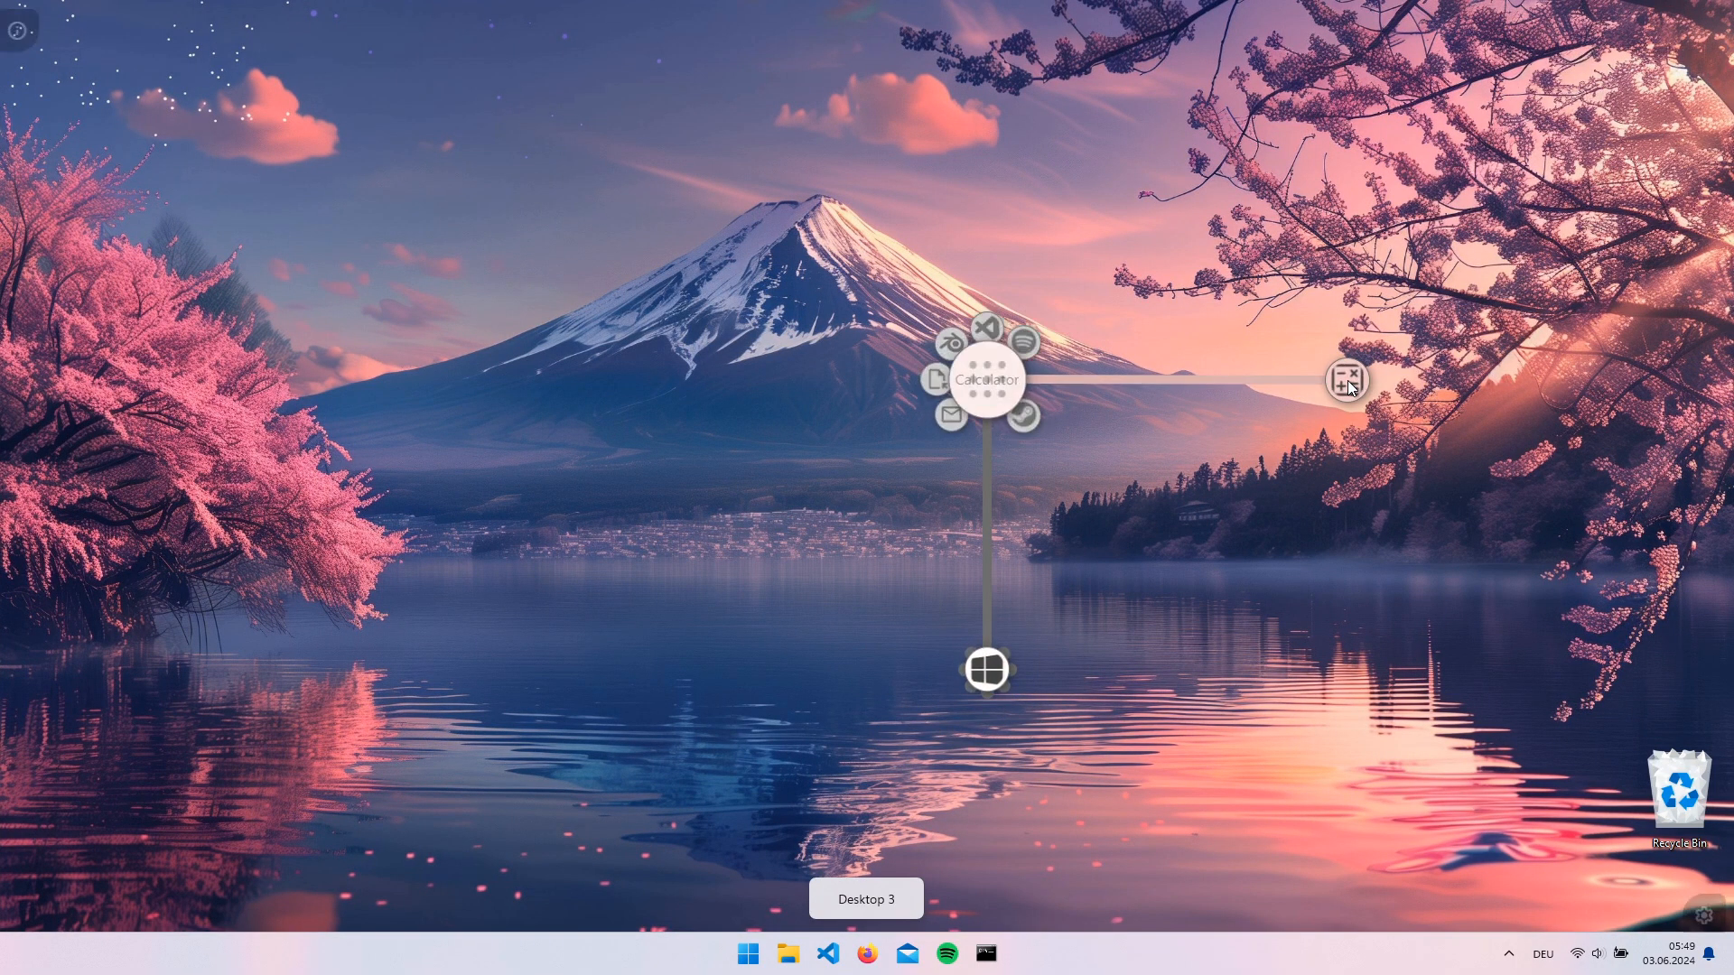
pyautogui.click(1341, 384)
pyautogui.middleClick(1321, 401)
pyautogui.click(1154, 549)
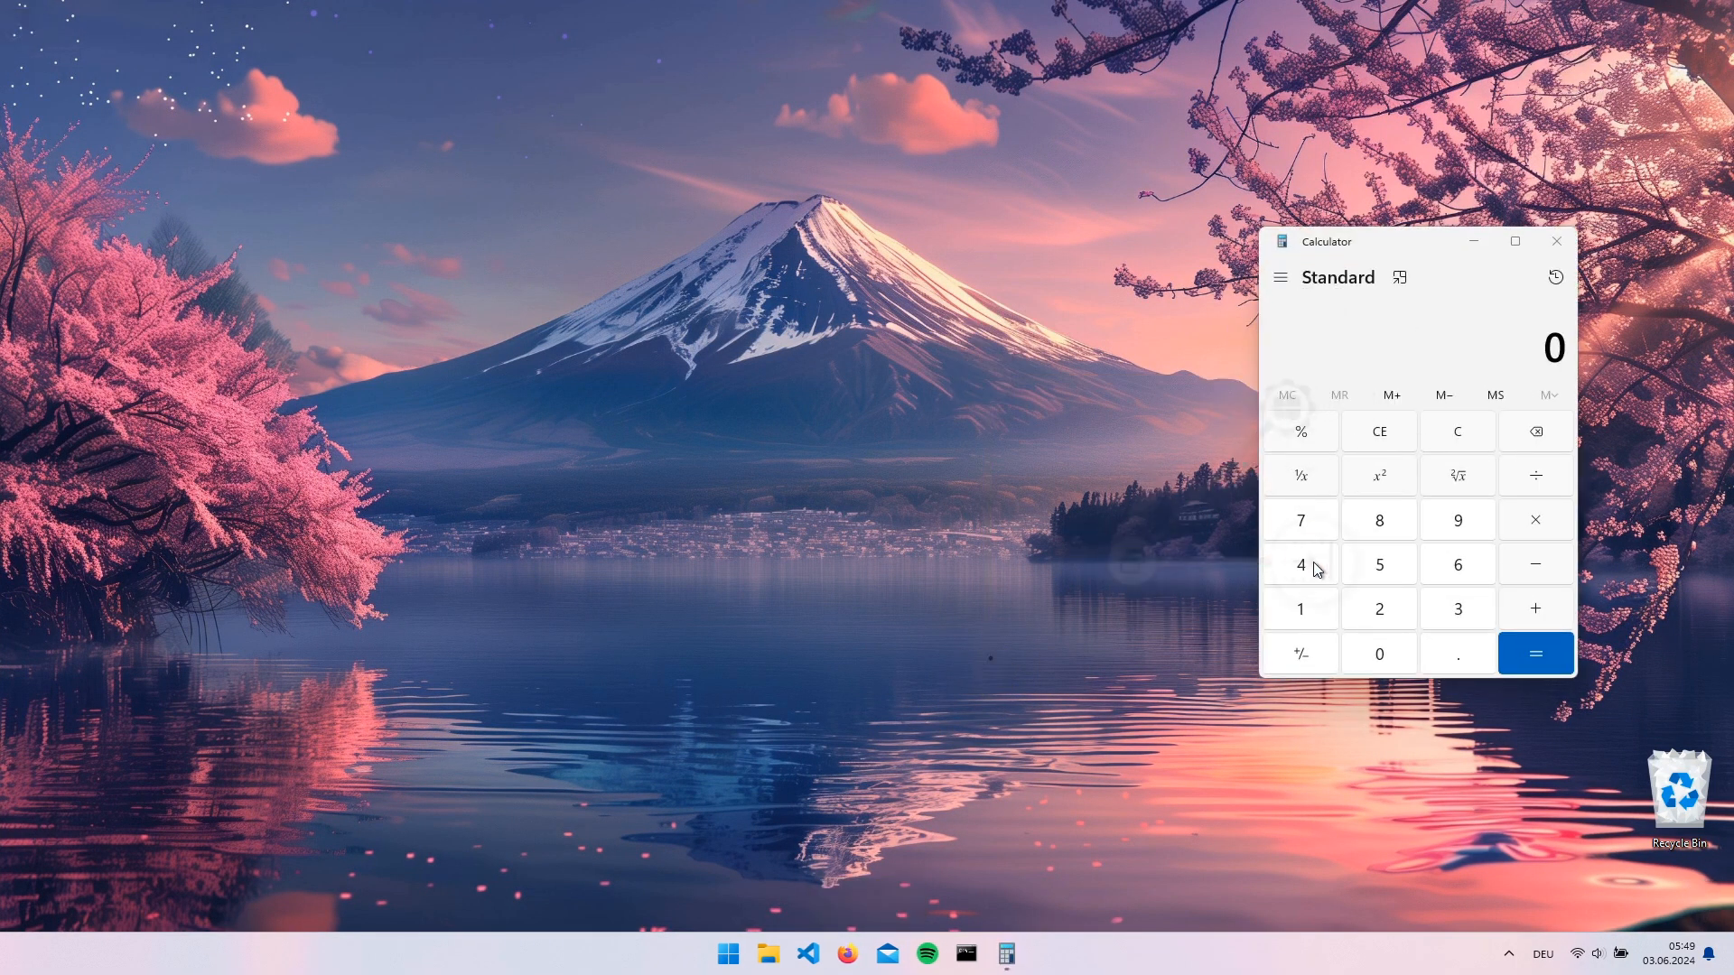
# Close the Calculator window and open This PC from the folders submenu
pyautogui.middleClick(1313, 558)
pyautogui.click(1246, 494)
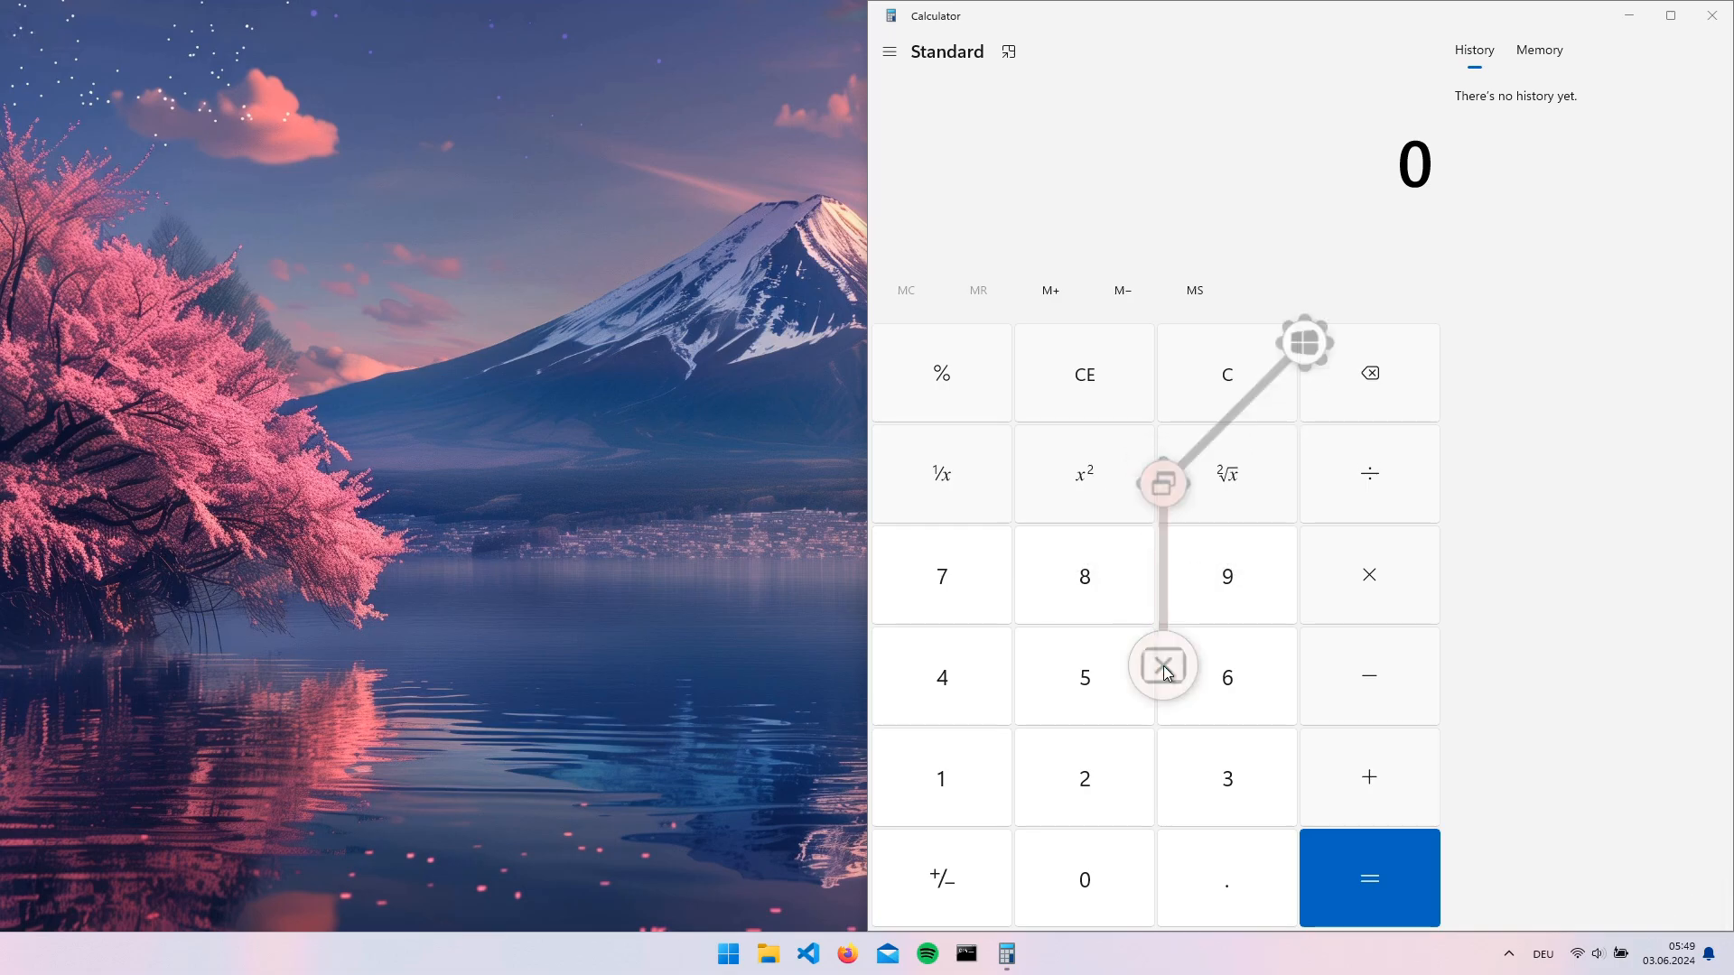
pyautogui.click(1158, 665)
pyautogui.middleClick(1150, 561)
pyautogui.click(1085, 498)
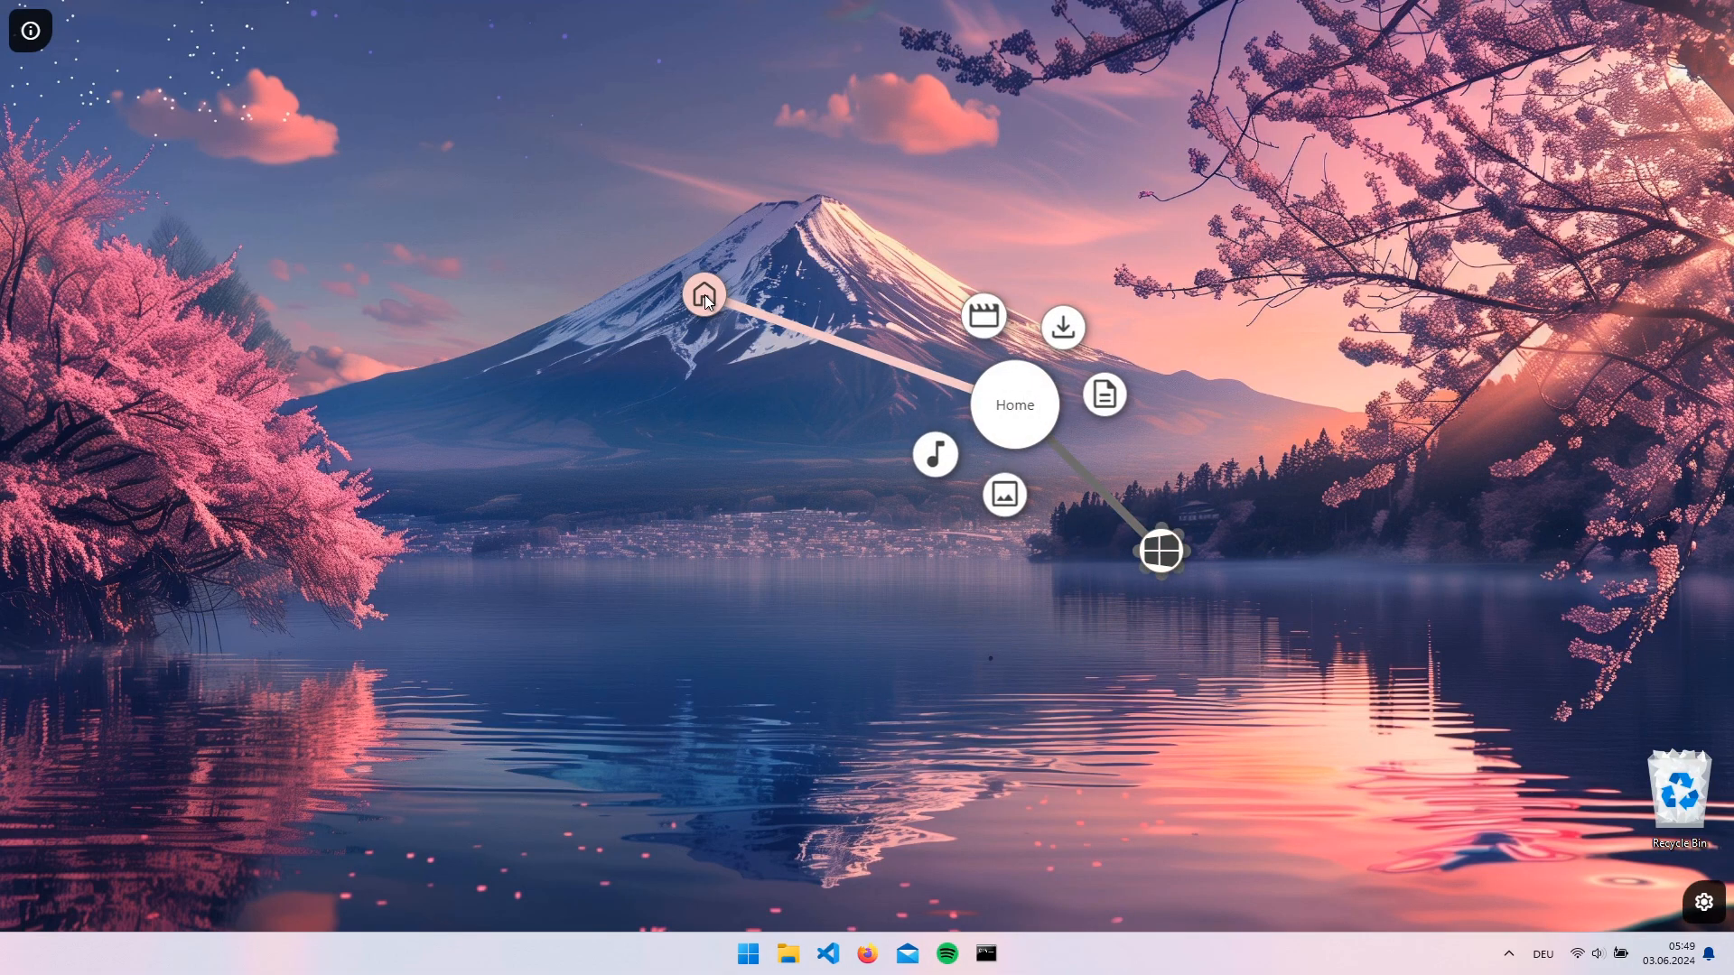
pyautogui.click(700, 289)
# Tile the This PC window to the left half, then close it
pyautogui.middleClick(705, 295)
pyautogui.click(612, 425)
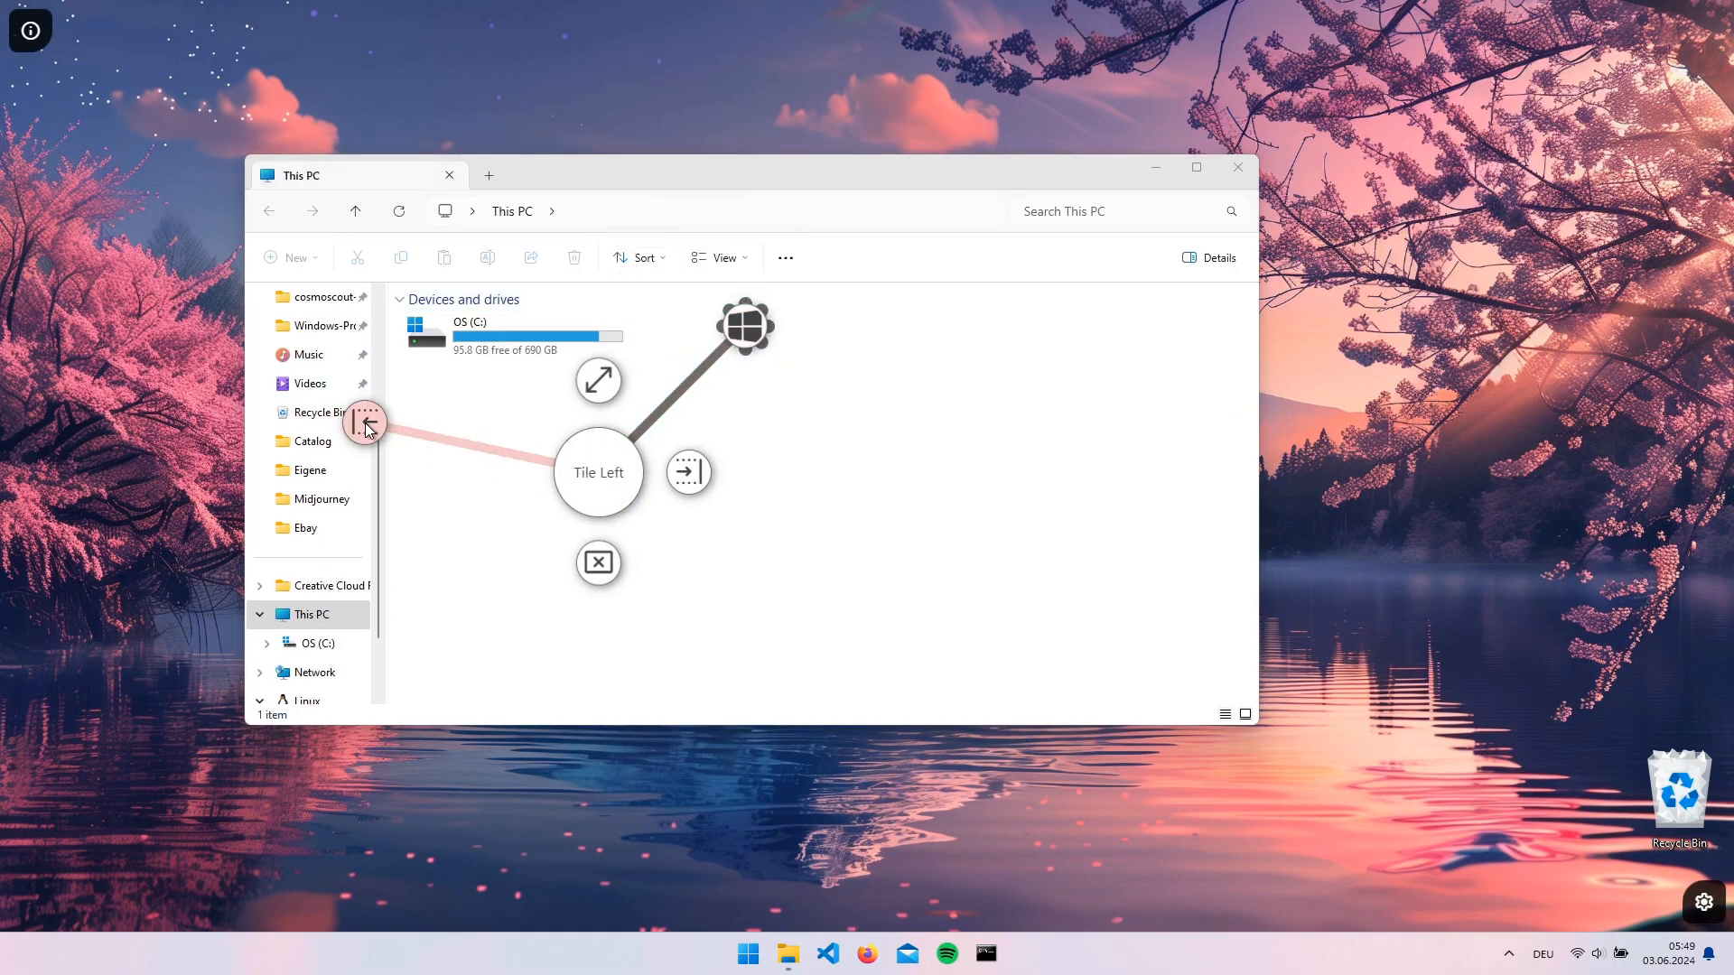
pyautogui.click(367, 420)
pyautogui.middleClick(461, 284)
pyautogui.click(360, 326)
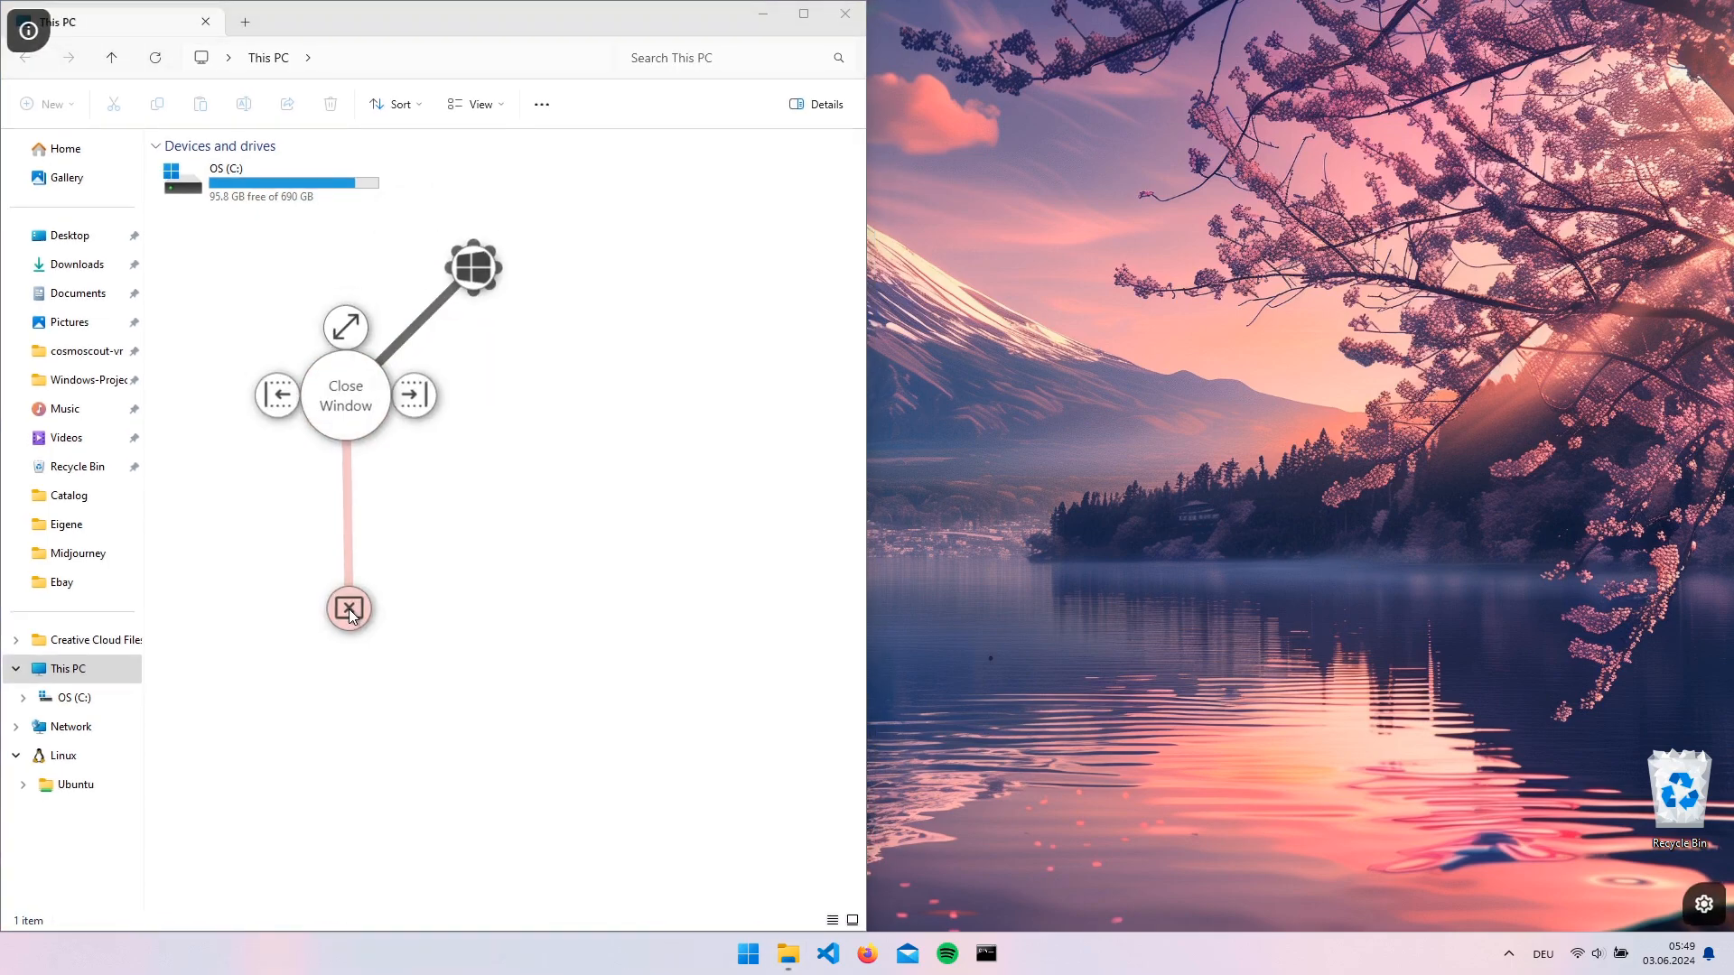
pyautogui.click(348, 610)
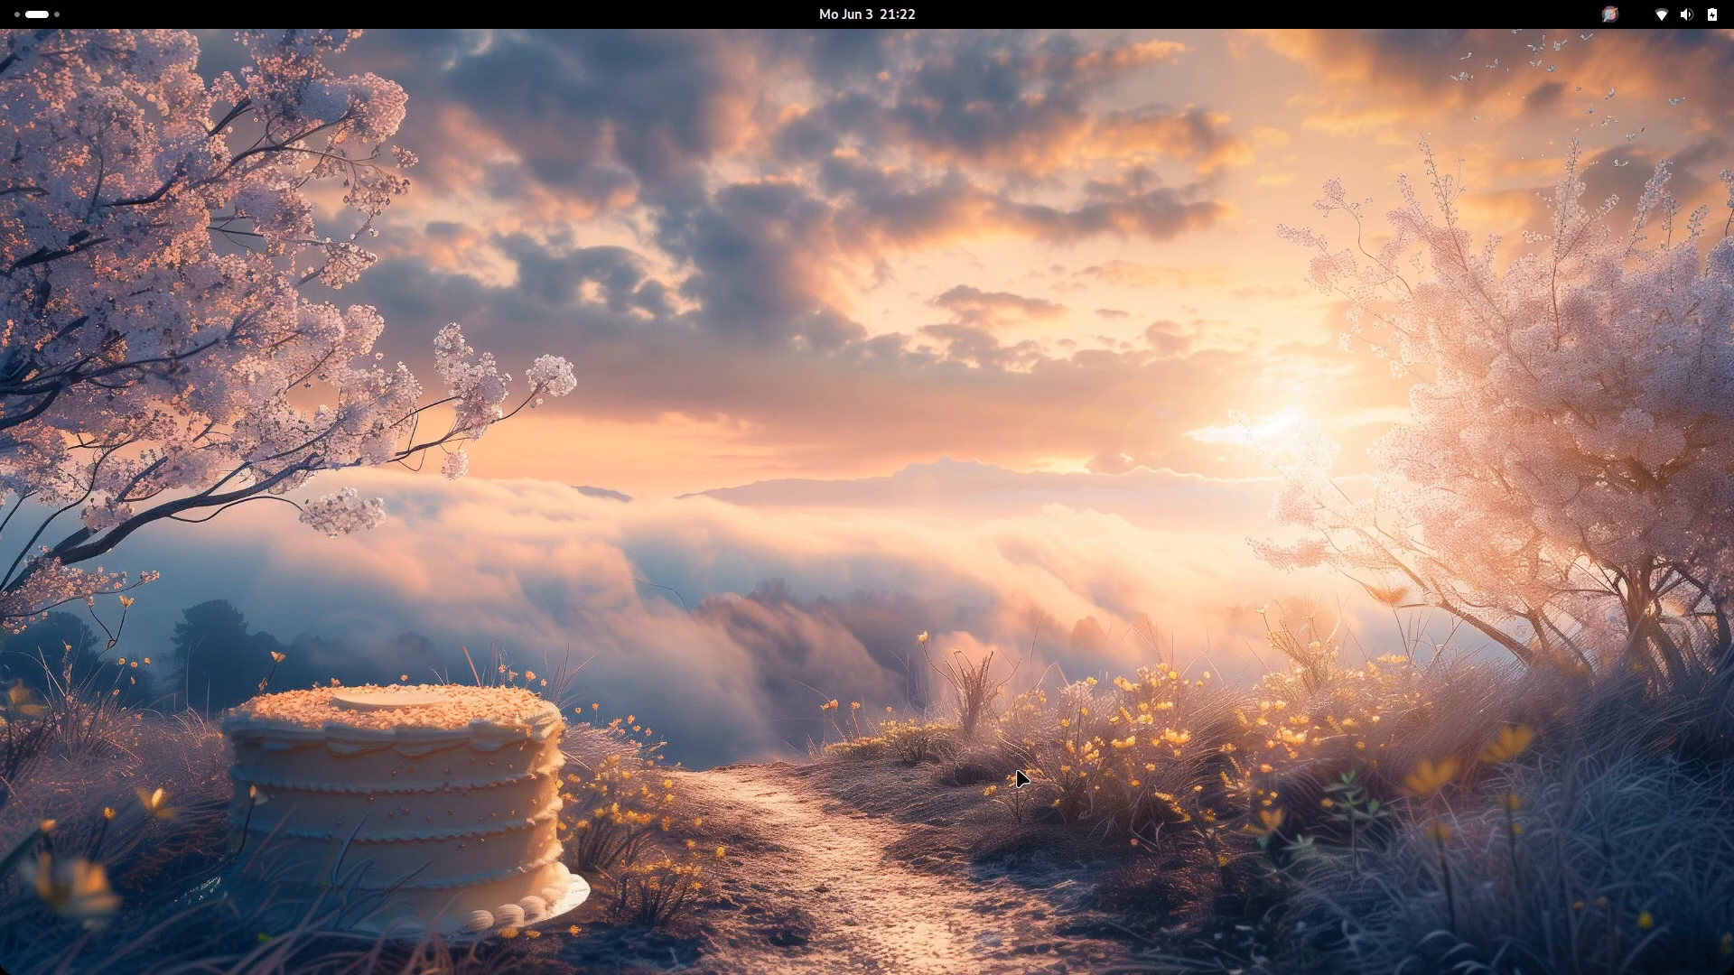
# Launch a terminal from the pie menu, run neofetch, reposition it and move to the next workspace
pyautogui.middleClick(990, 771)
pyautogui.click(989, 512)
pyautogui.click(816, 321)
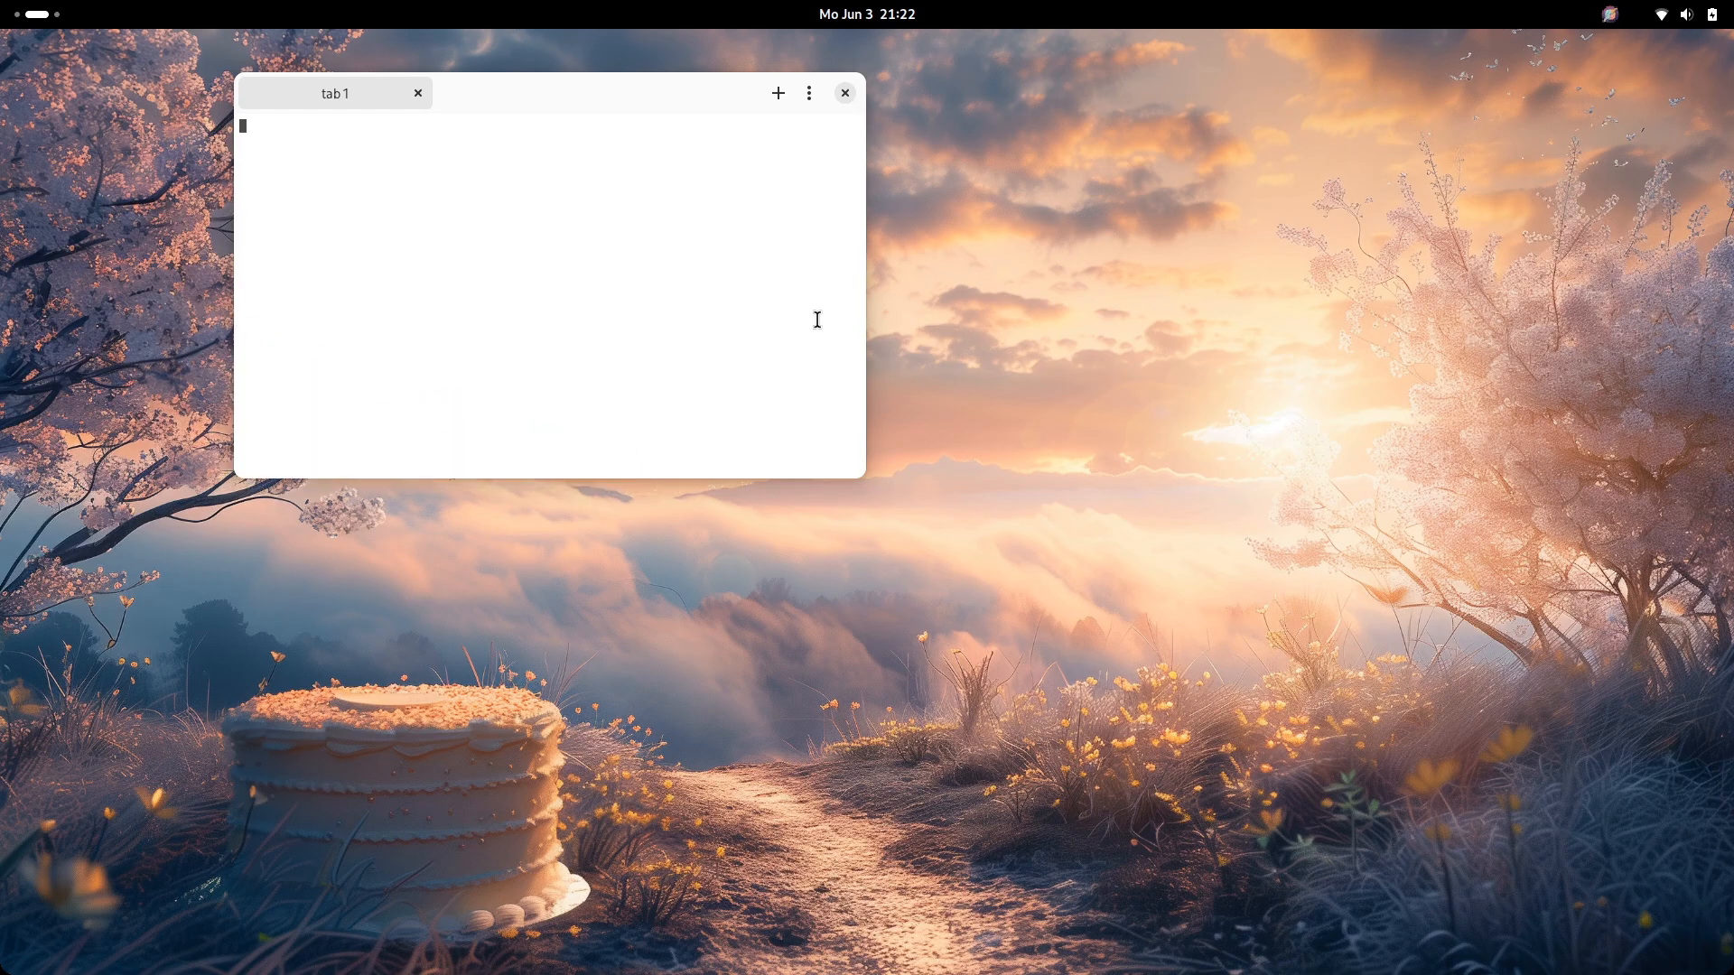
pyautogui.write('neofetch')
pyautogui.press('Return')
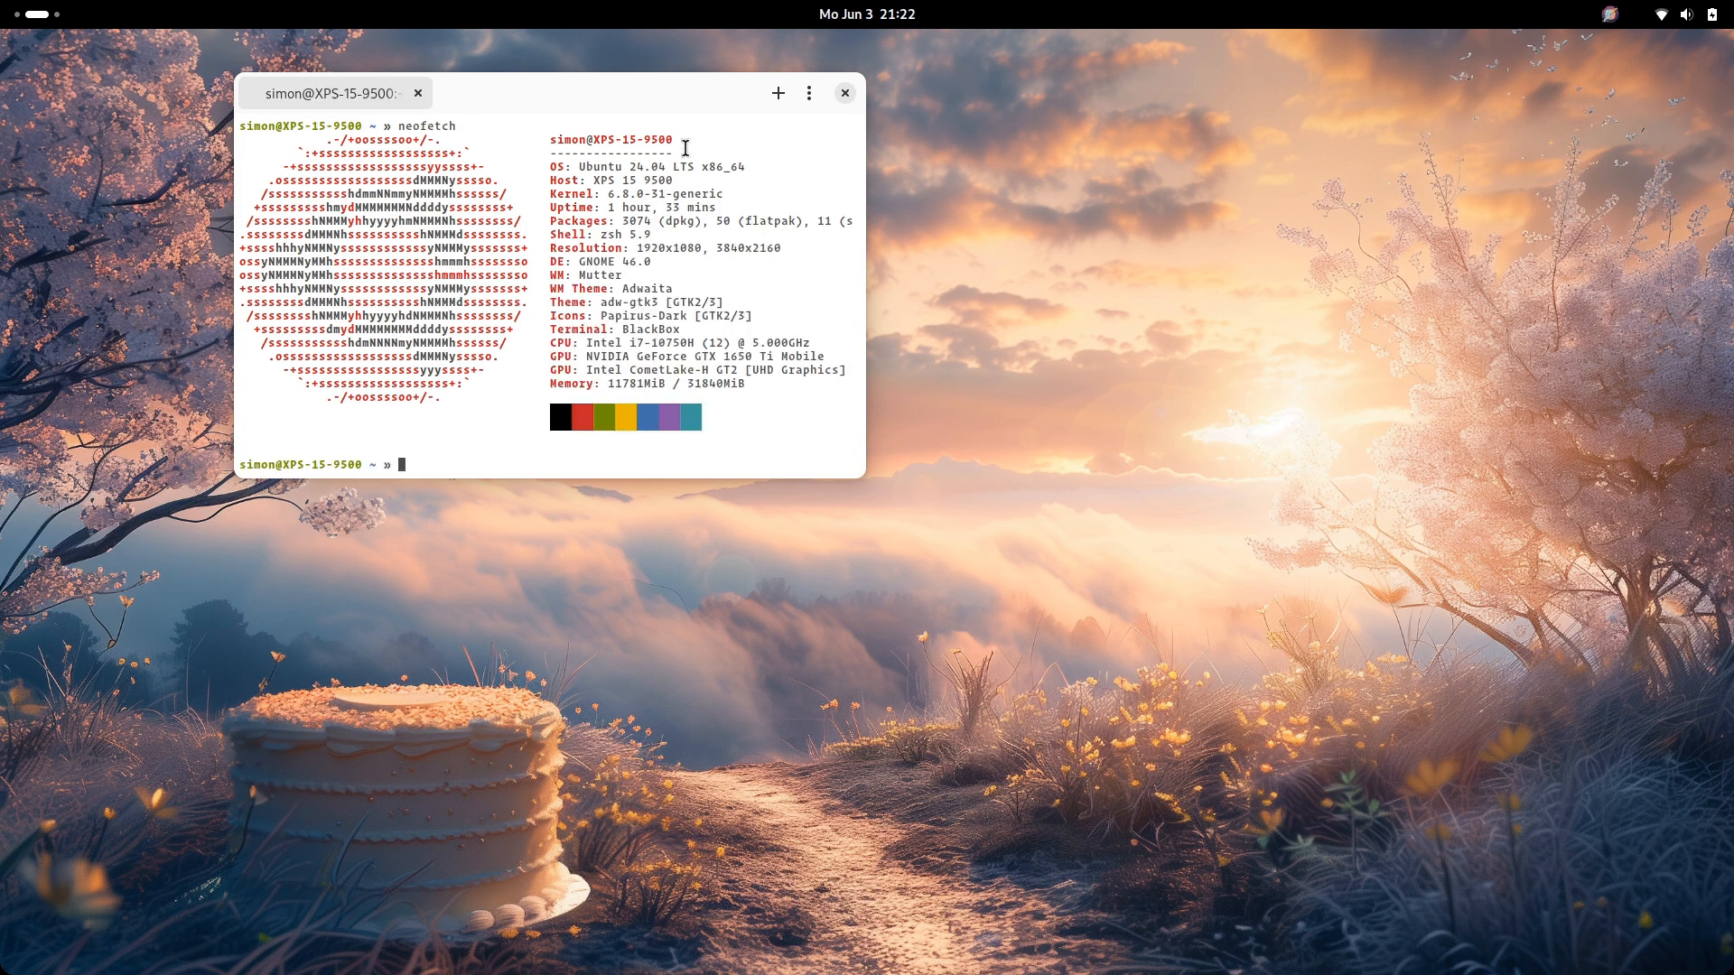
pyautogui.moveTo(671, 94); pyautogui.dragTo(980, 484)
pyautogui.press('super+Page_Down')
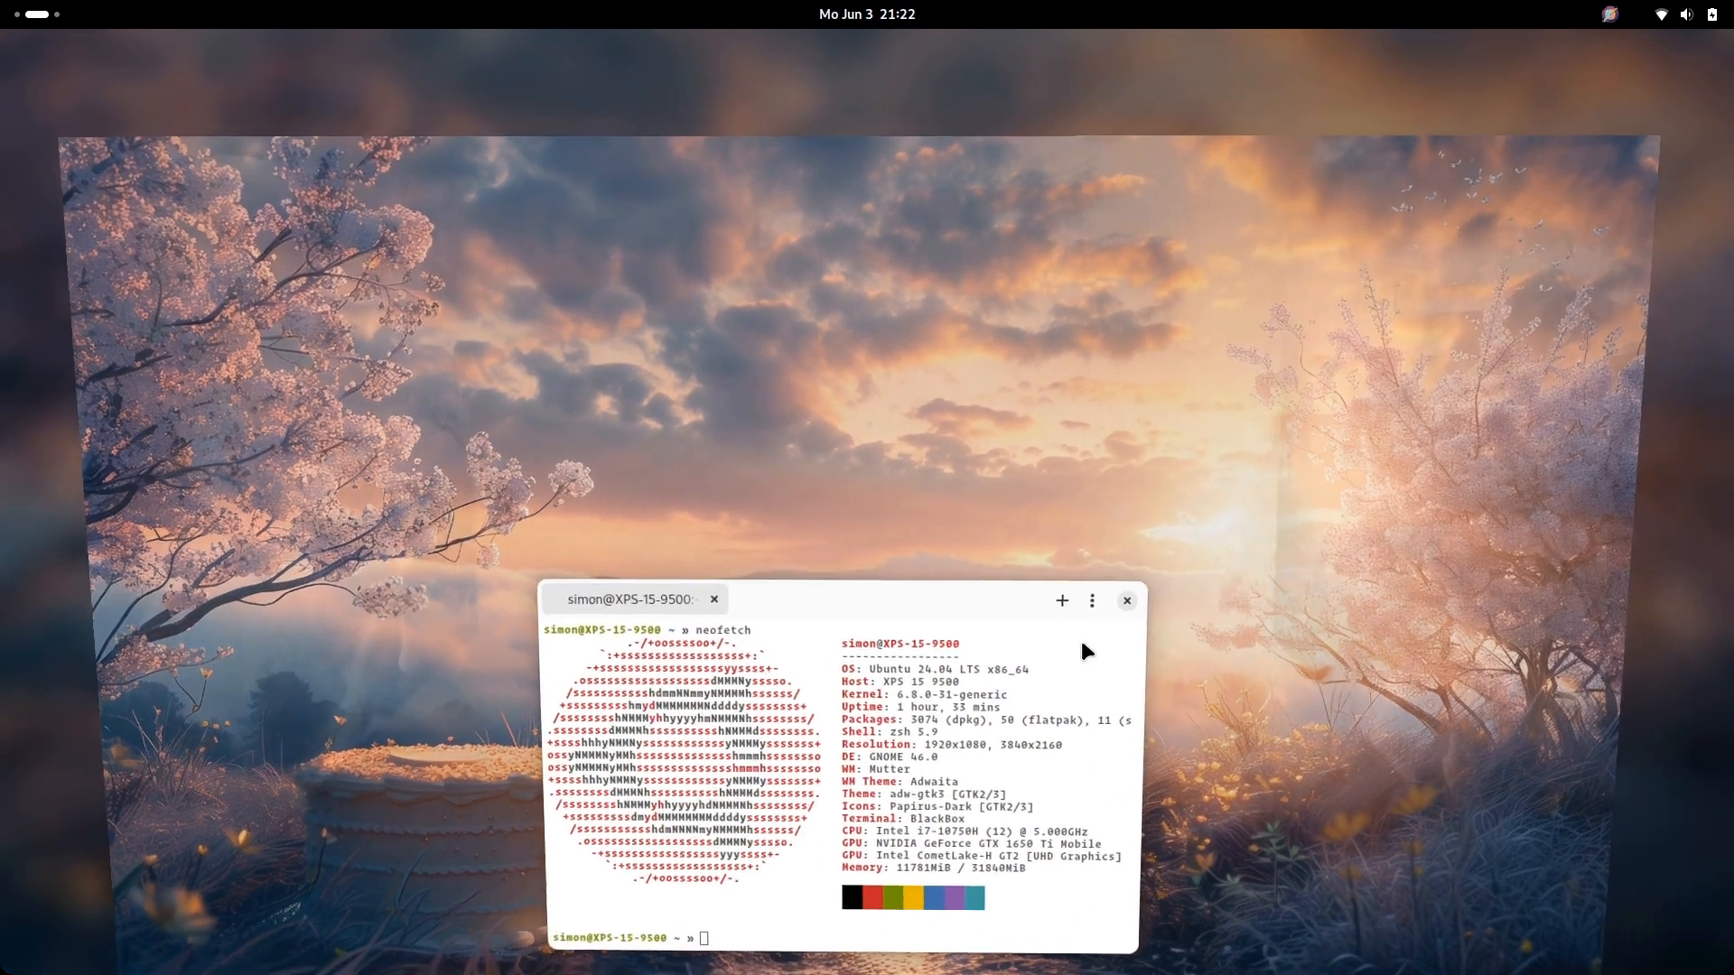
# Close the main.ts editor, return to the previous workspace and close the terminal
pyautogui.hotkey('ctrl', 'space')
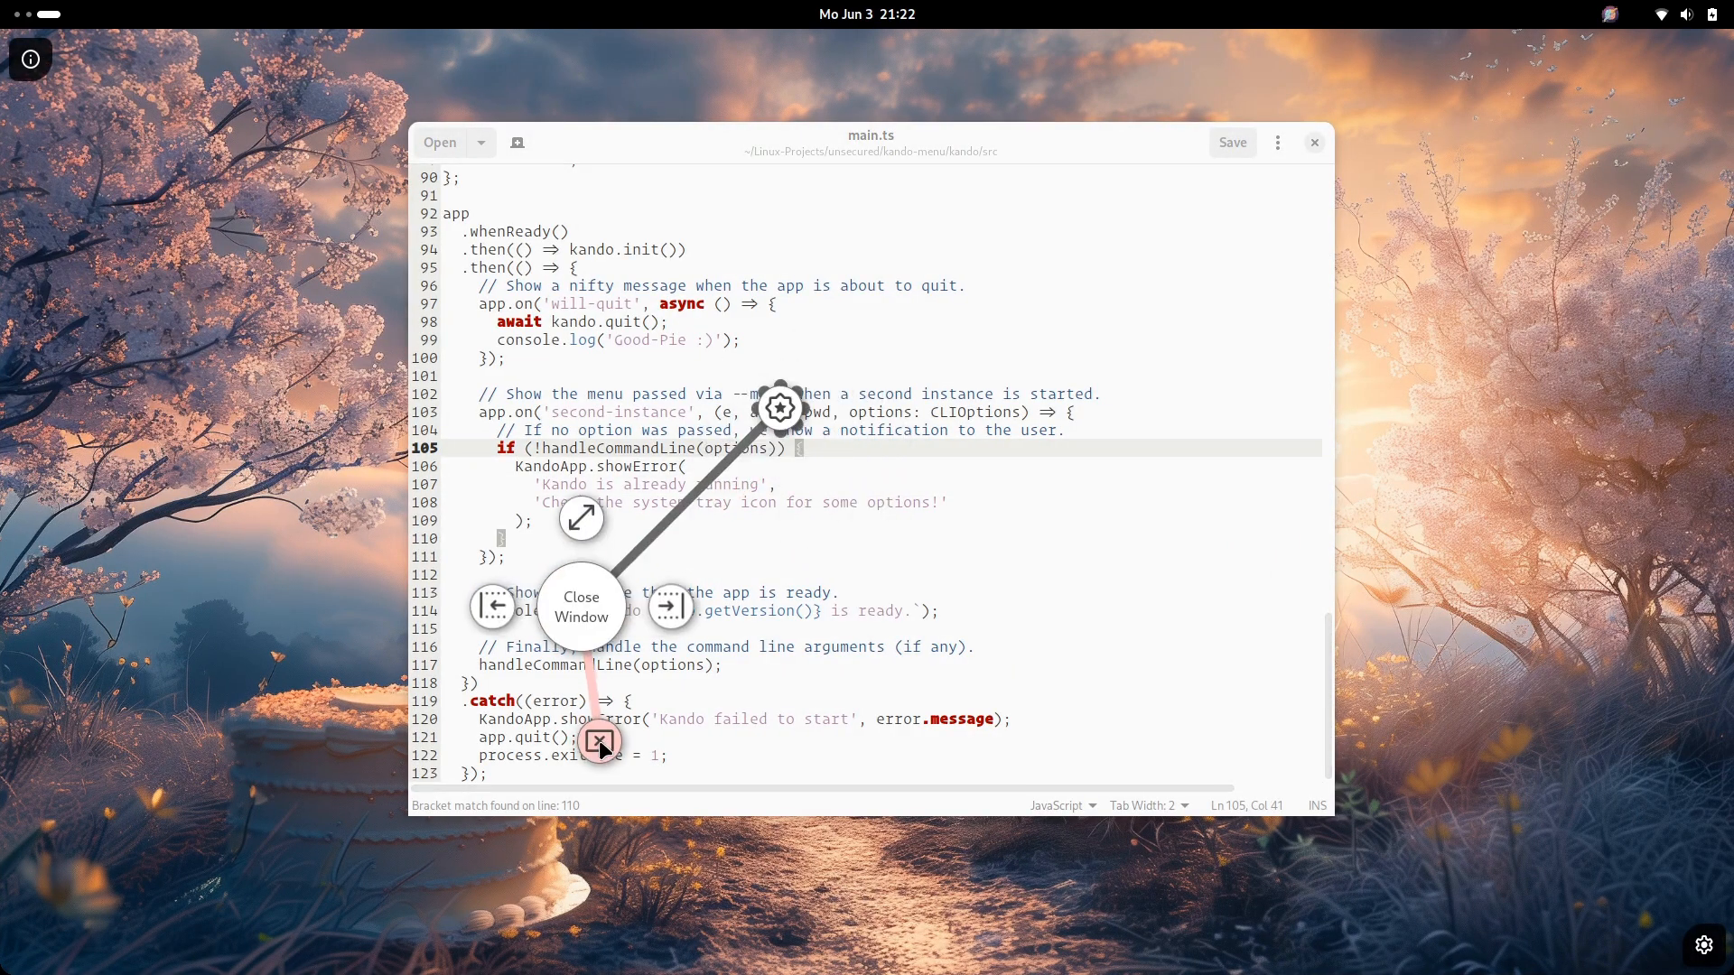
pyautogui.click(600, 740)
pyautogui.hotkey('ctrl', 'space')
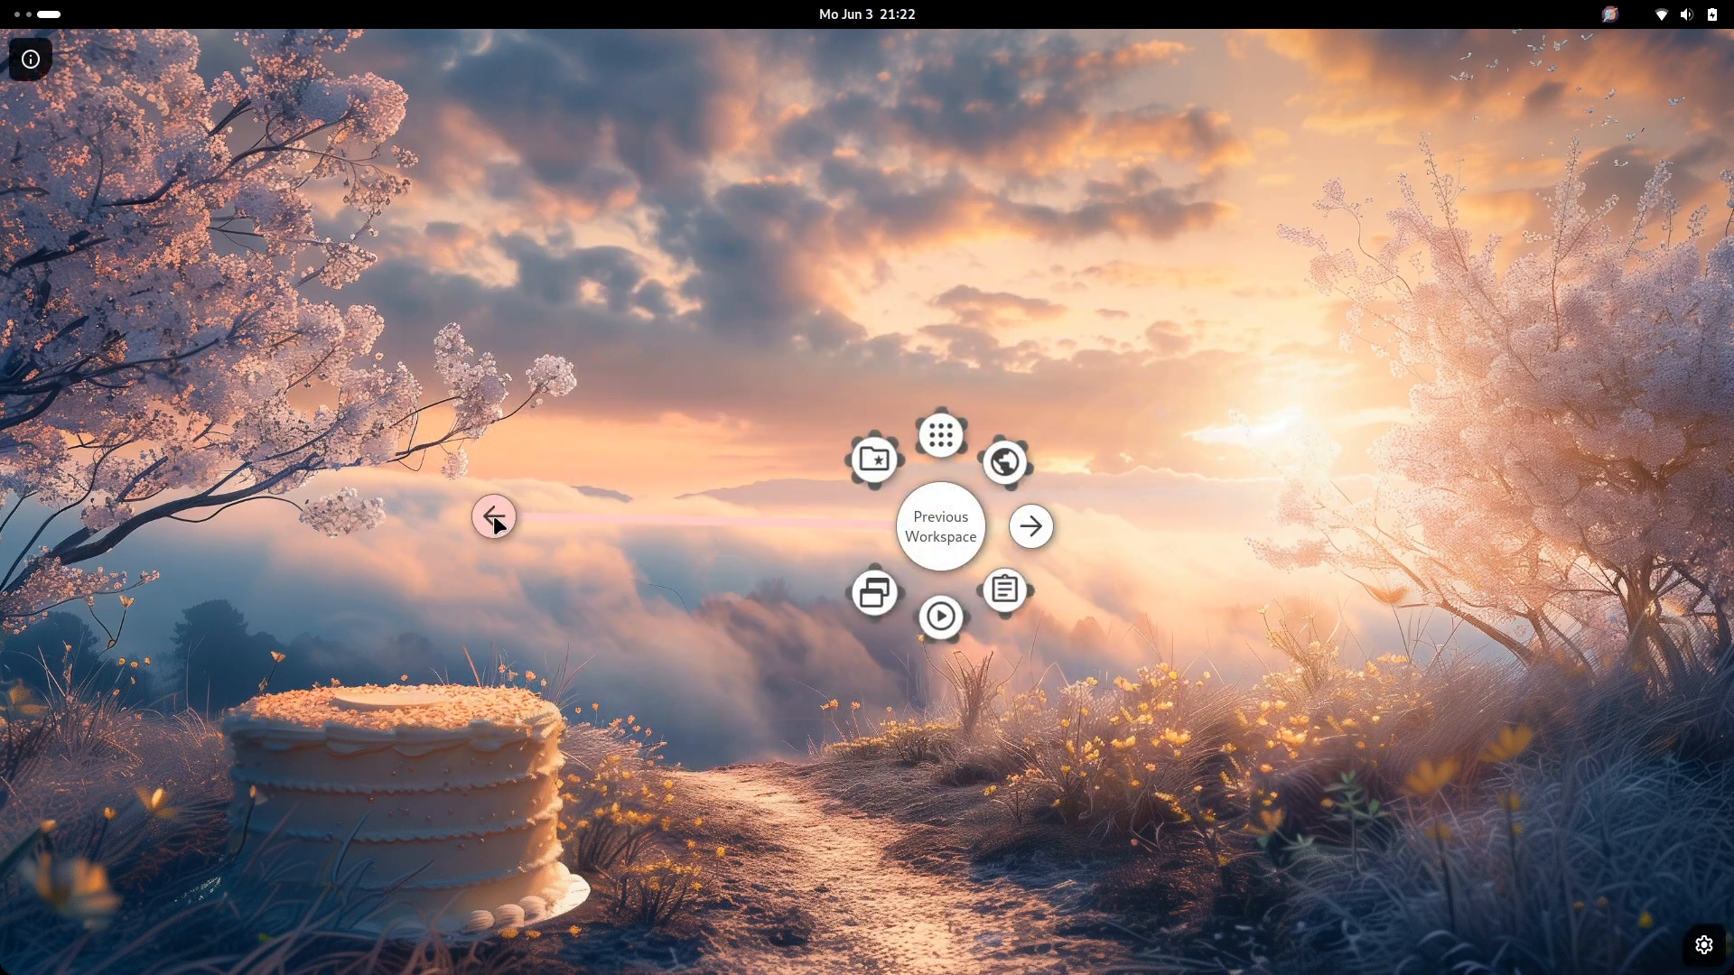
pyautogui.click(495, 526)
pyautogui.hotkey('ctrl', 'space')
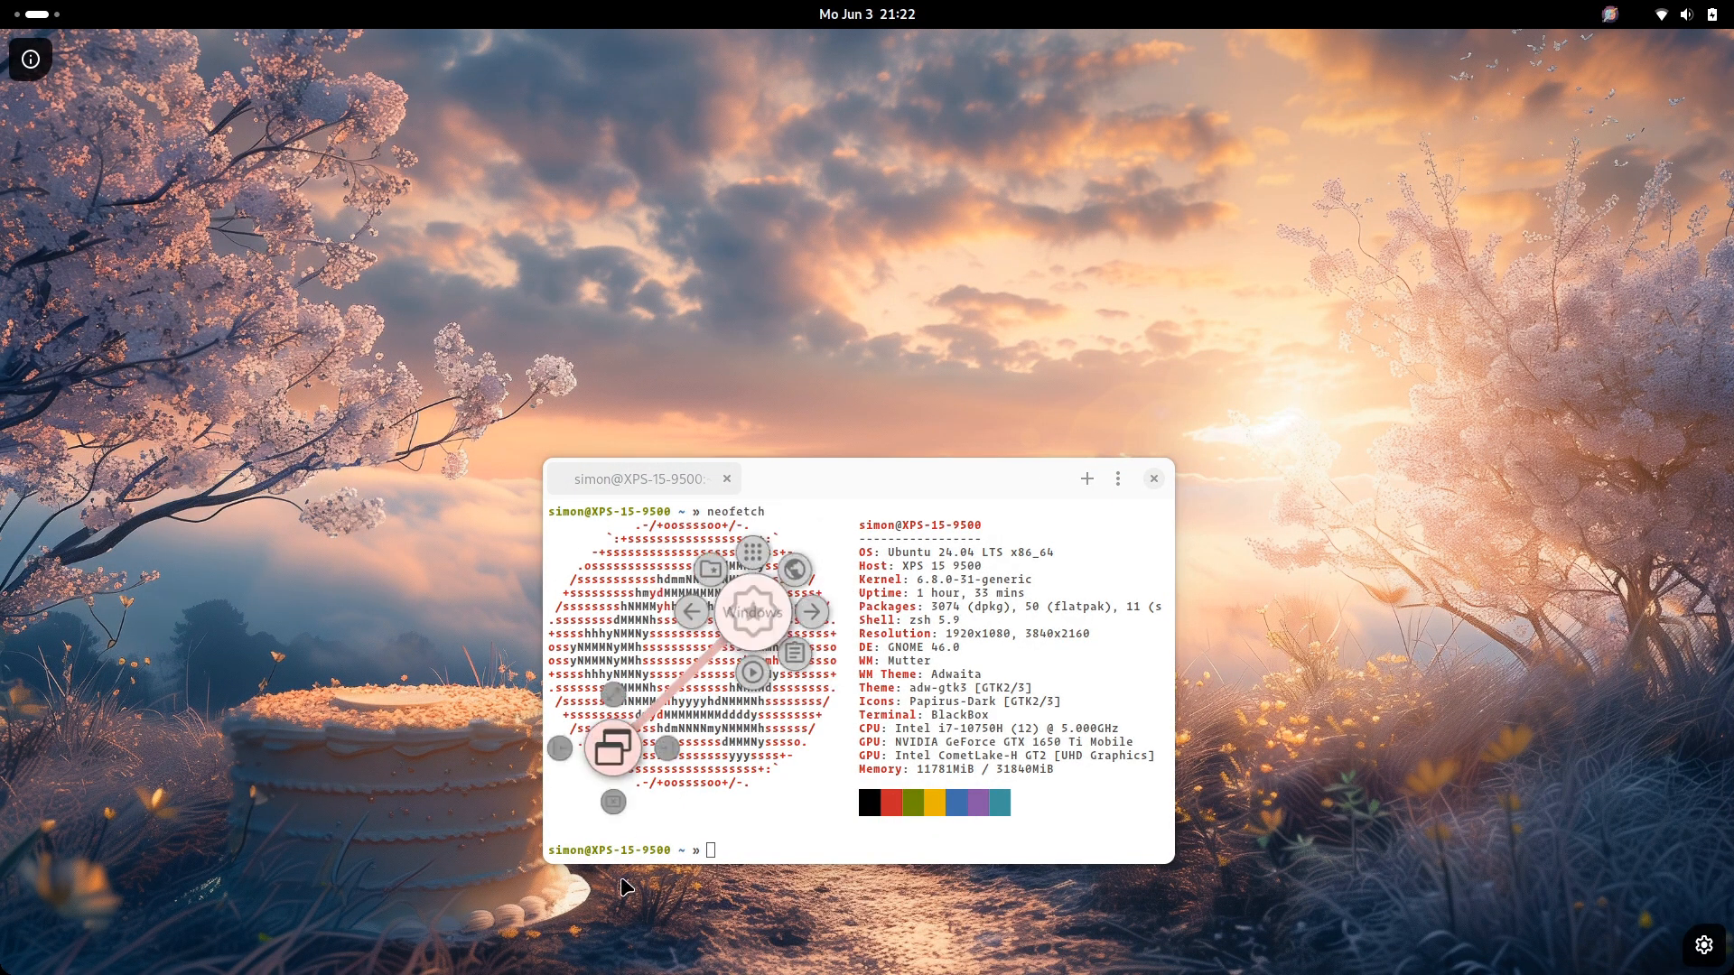
pyautogui.click(621, 910)
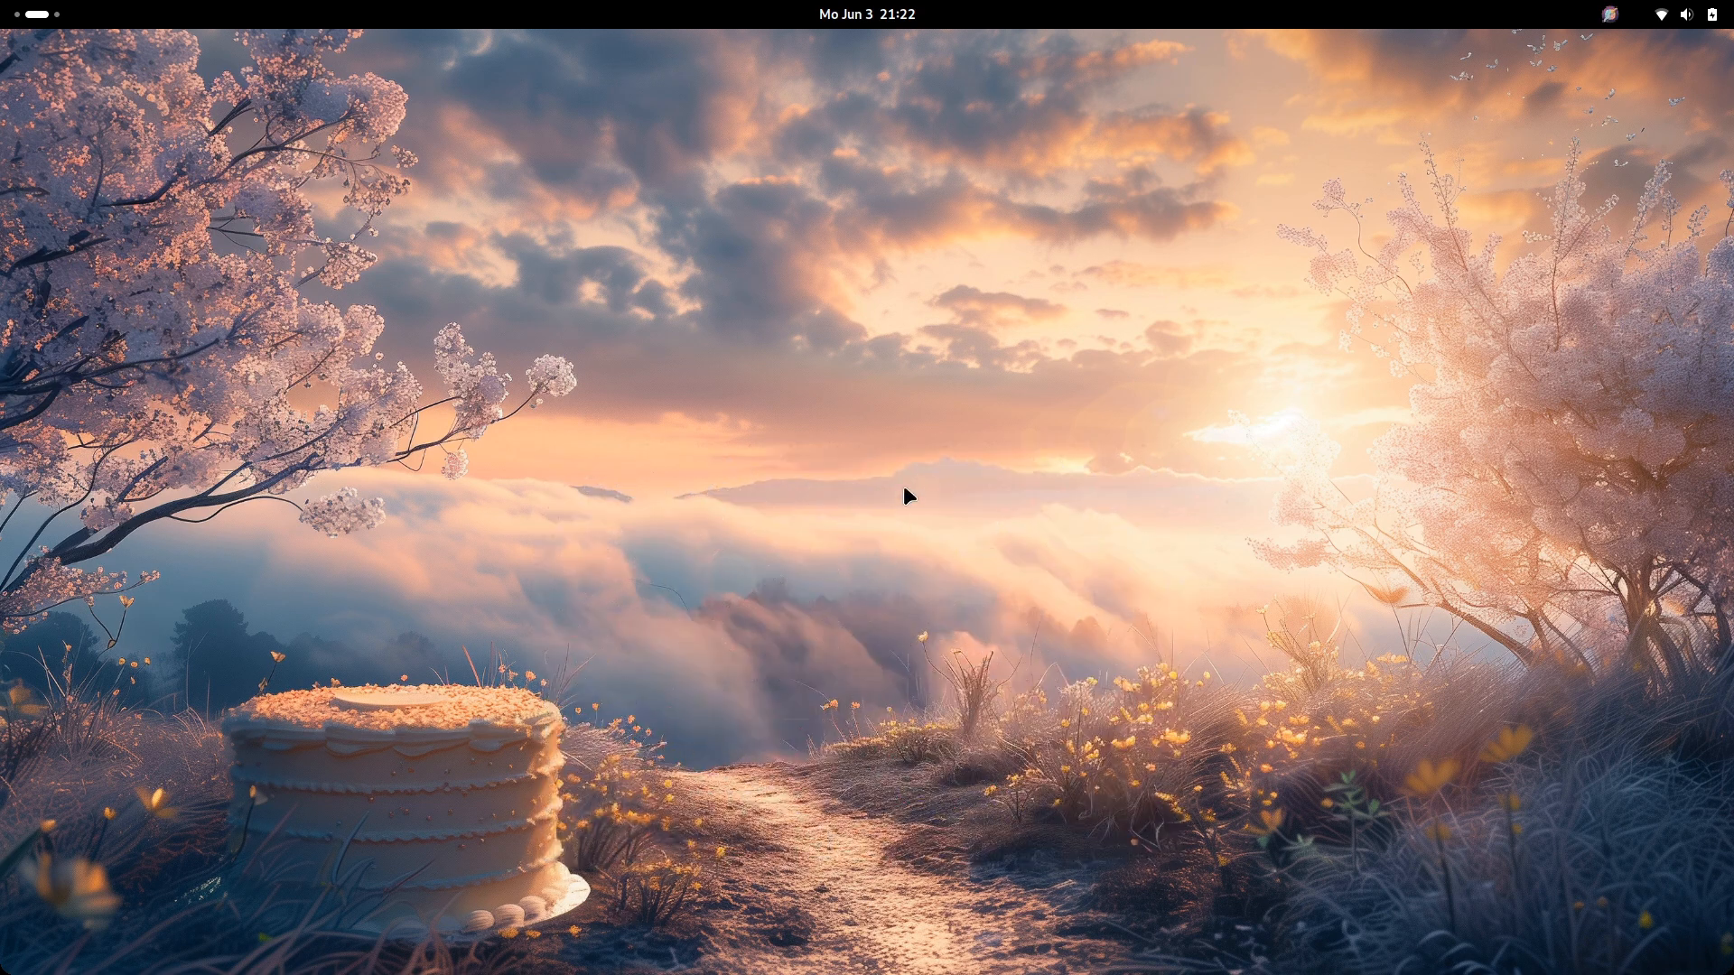
# In the menu editor, move Google to the bottom of the Web Links submenu
pyautogui.hotkey('ctrl', 'space')
pyautogui.click(1702, 945)
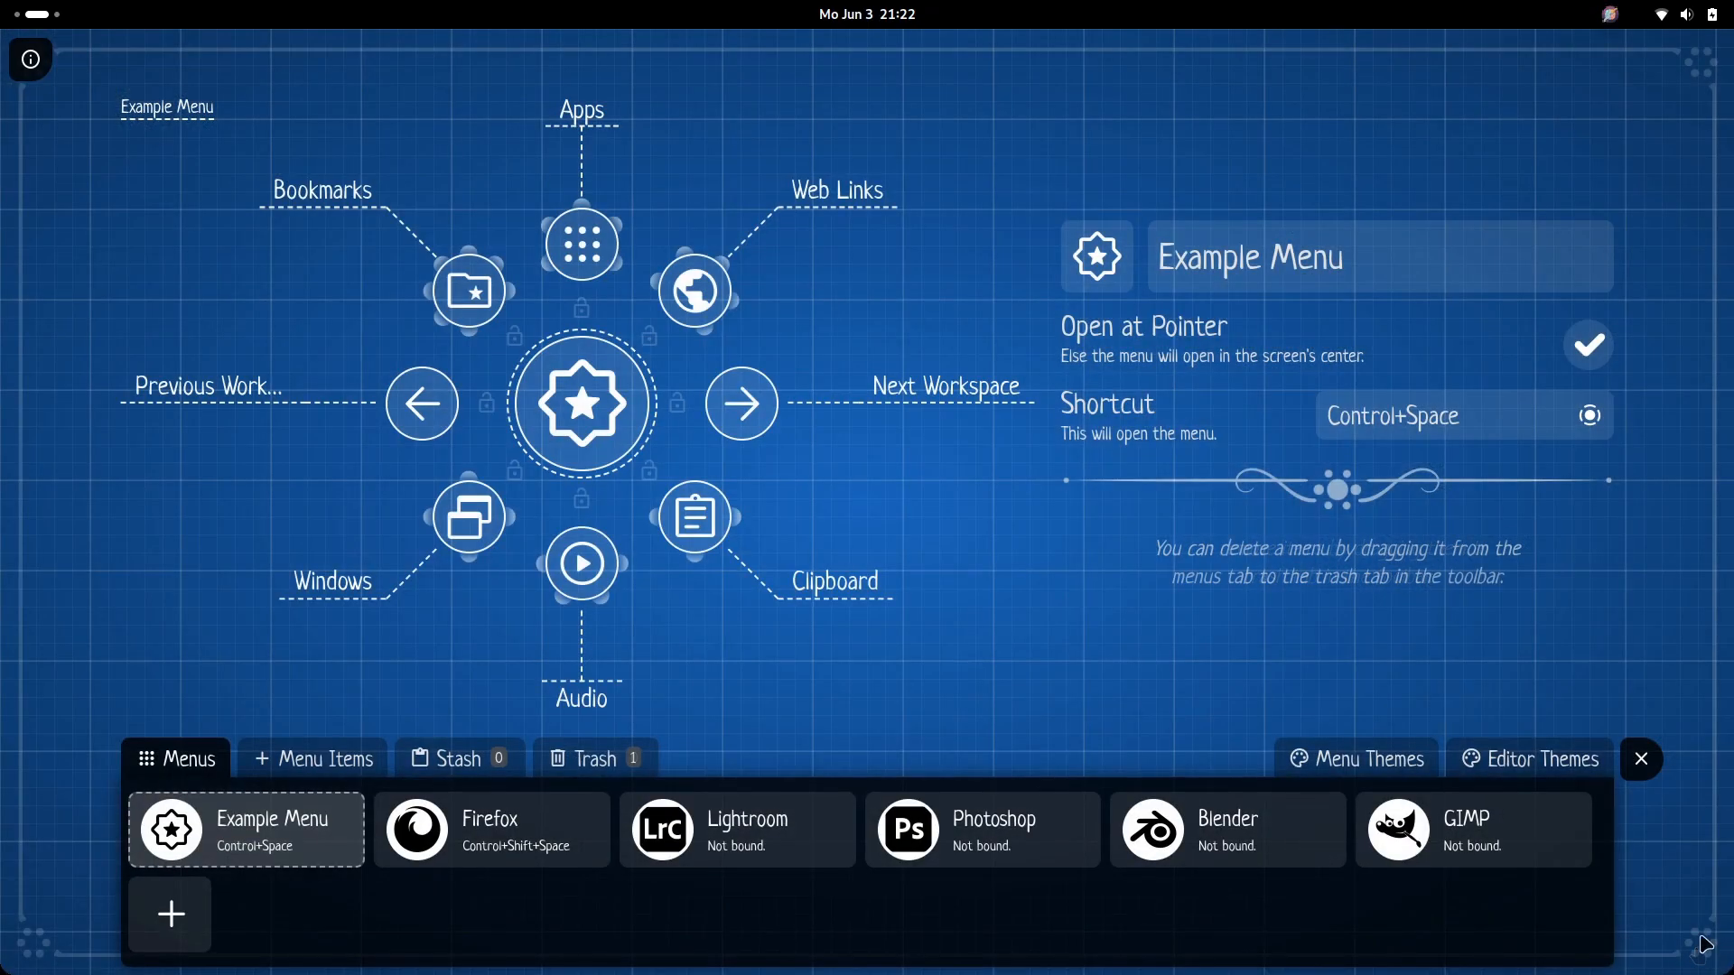
pyautogui.click(739, 403)
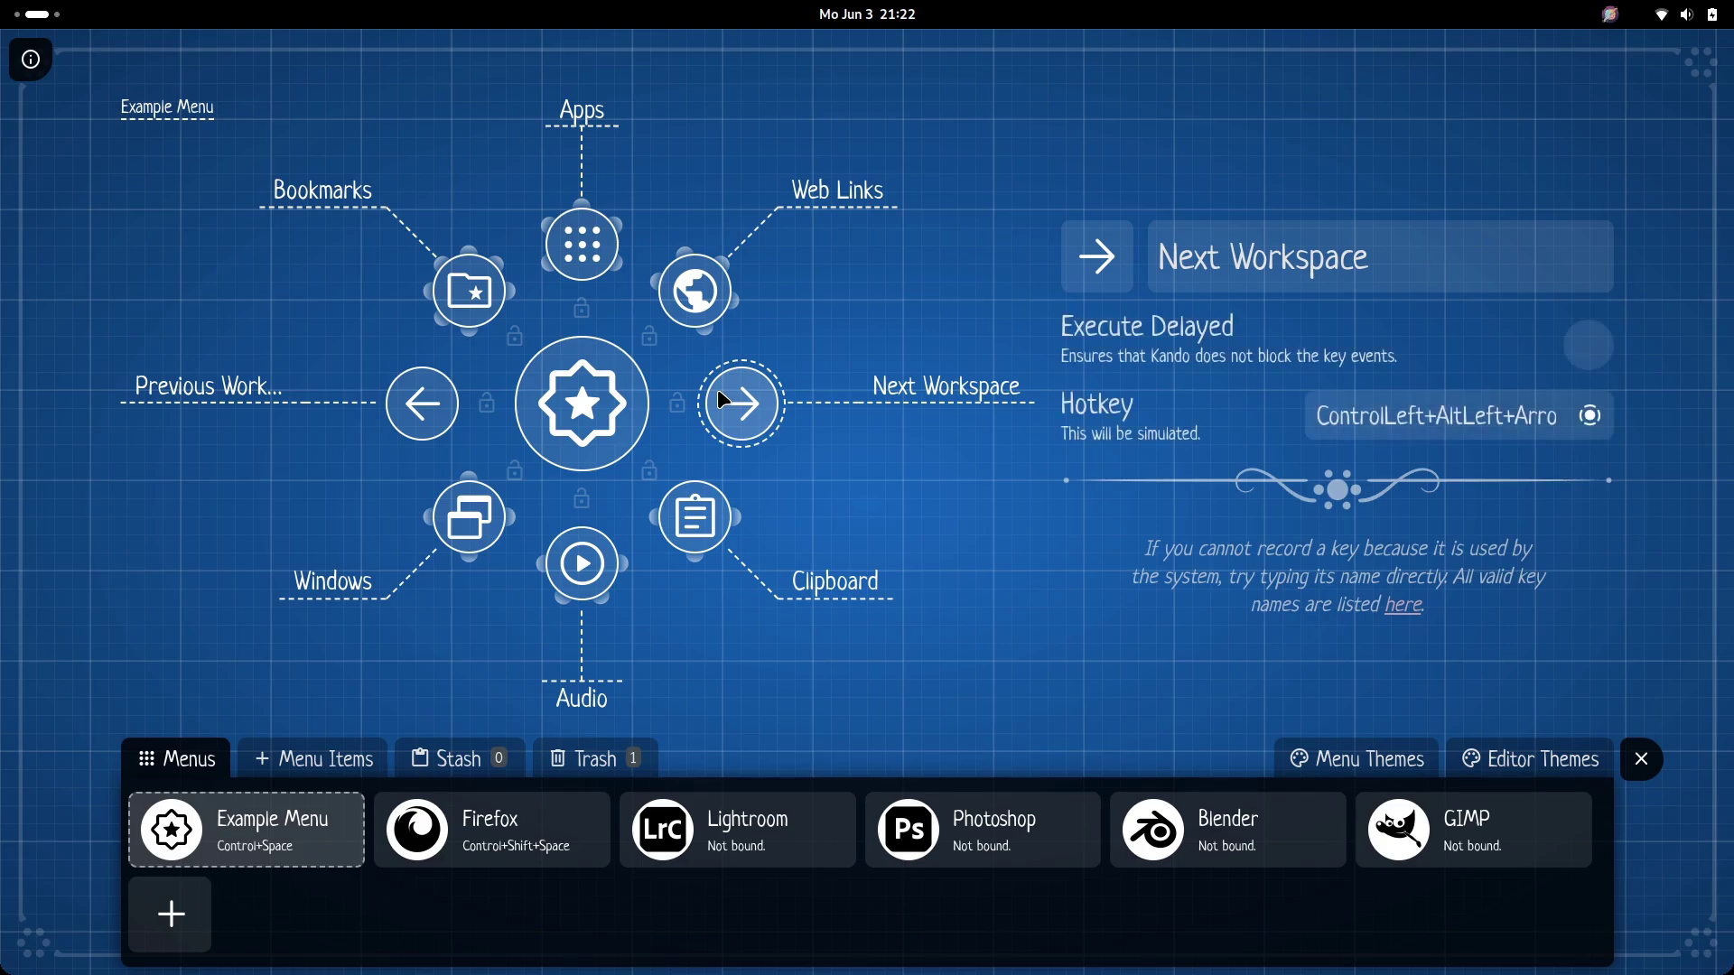
pyautogui.click(694, 292)
pyautogui.moveTo(714, 307); pyautogui.dragTo(703, 585)
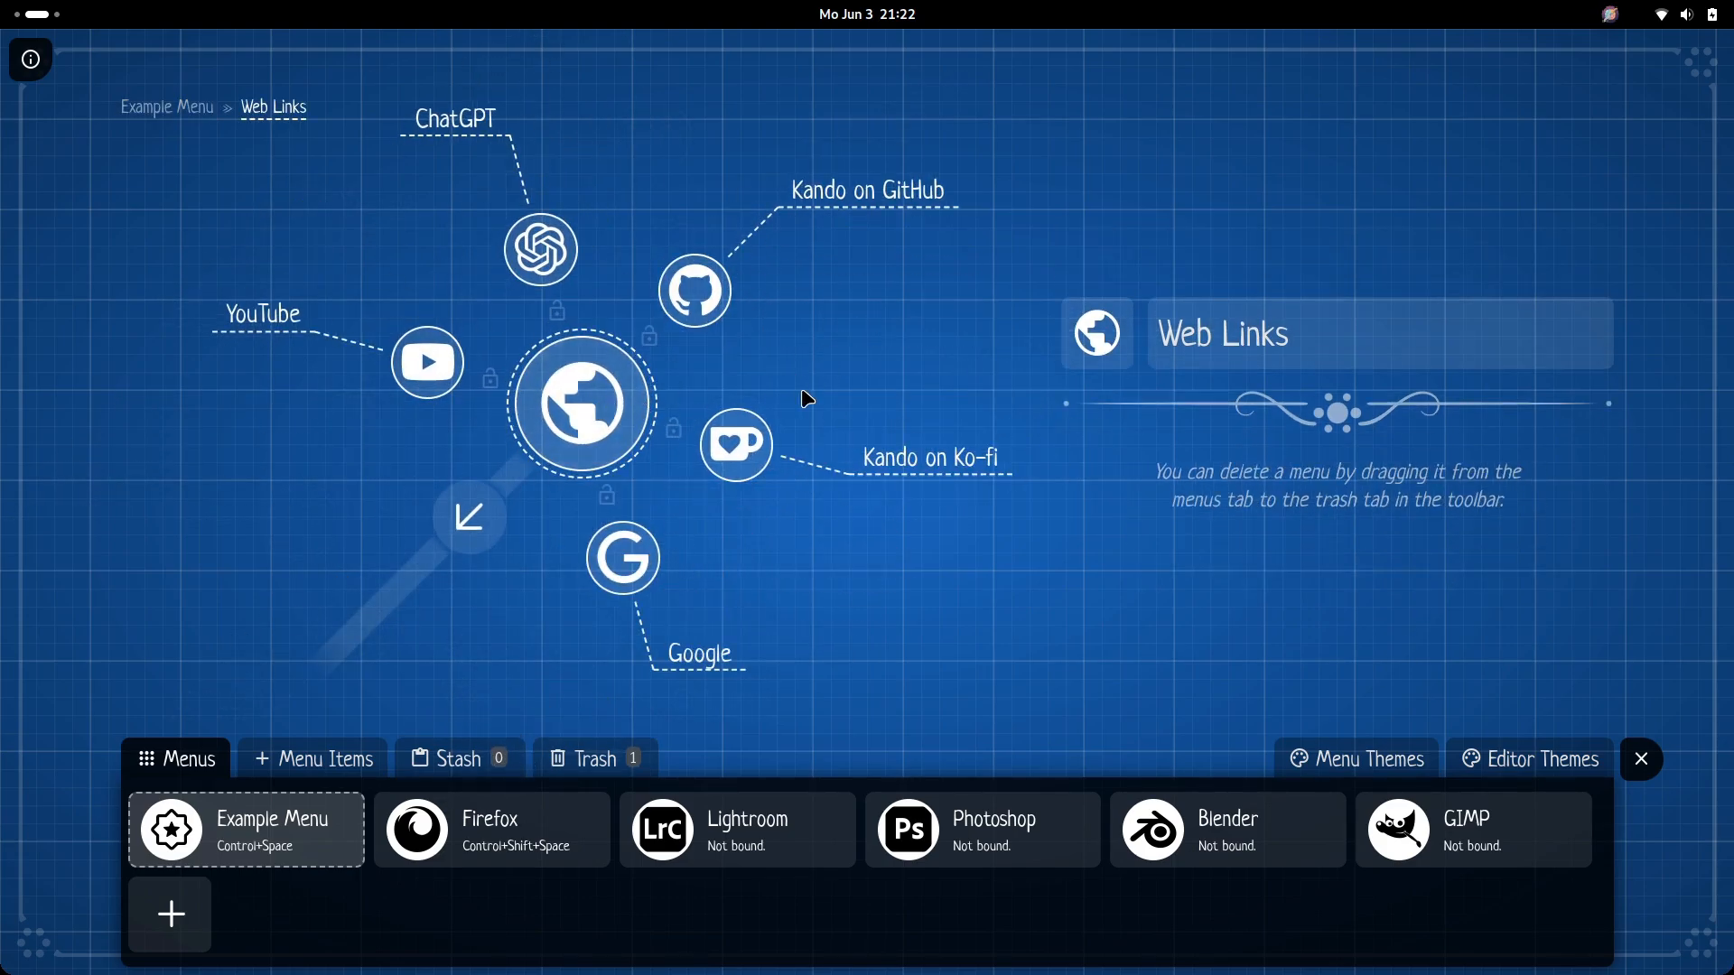
# Give Web Links the clicking-arrow icon and return to the Example Menu
pyautogui.click(1097, 334)
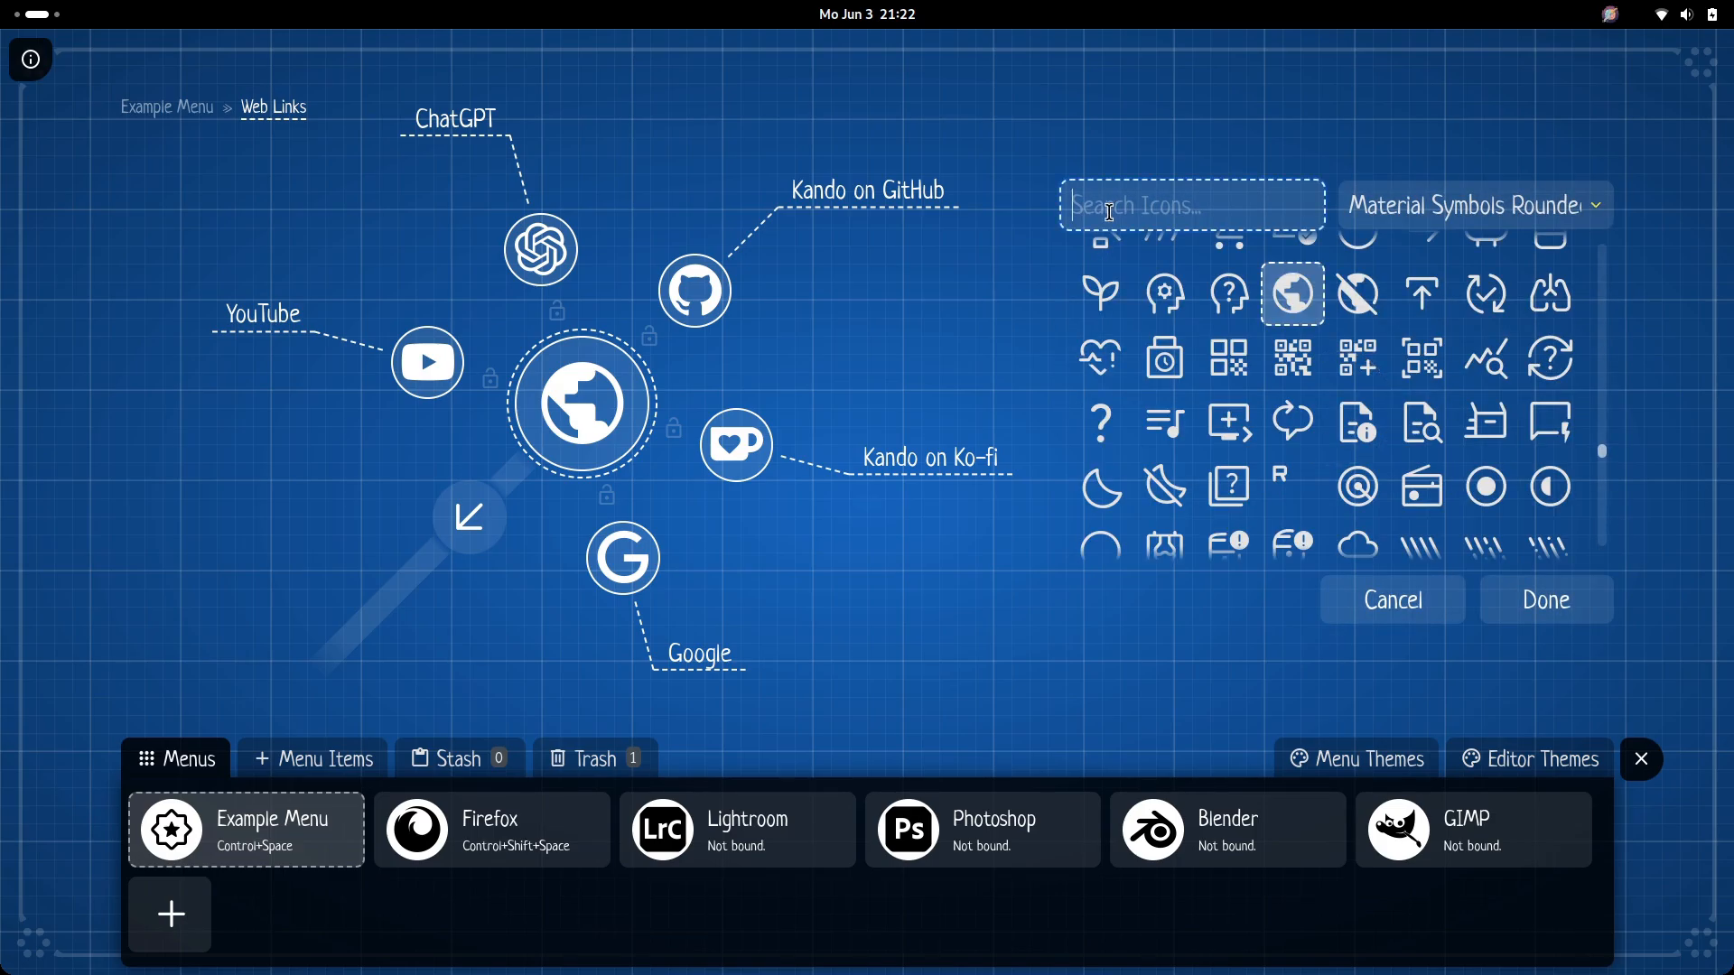
pyautogui.write('web')
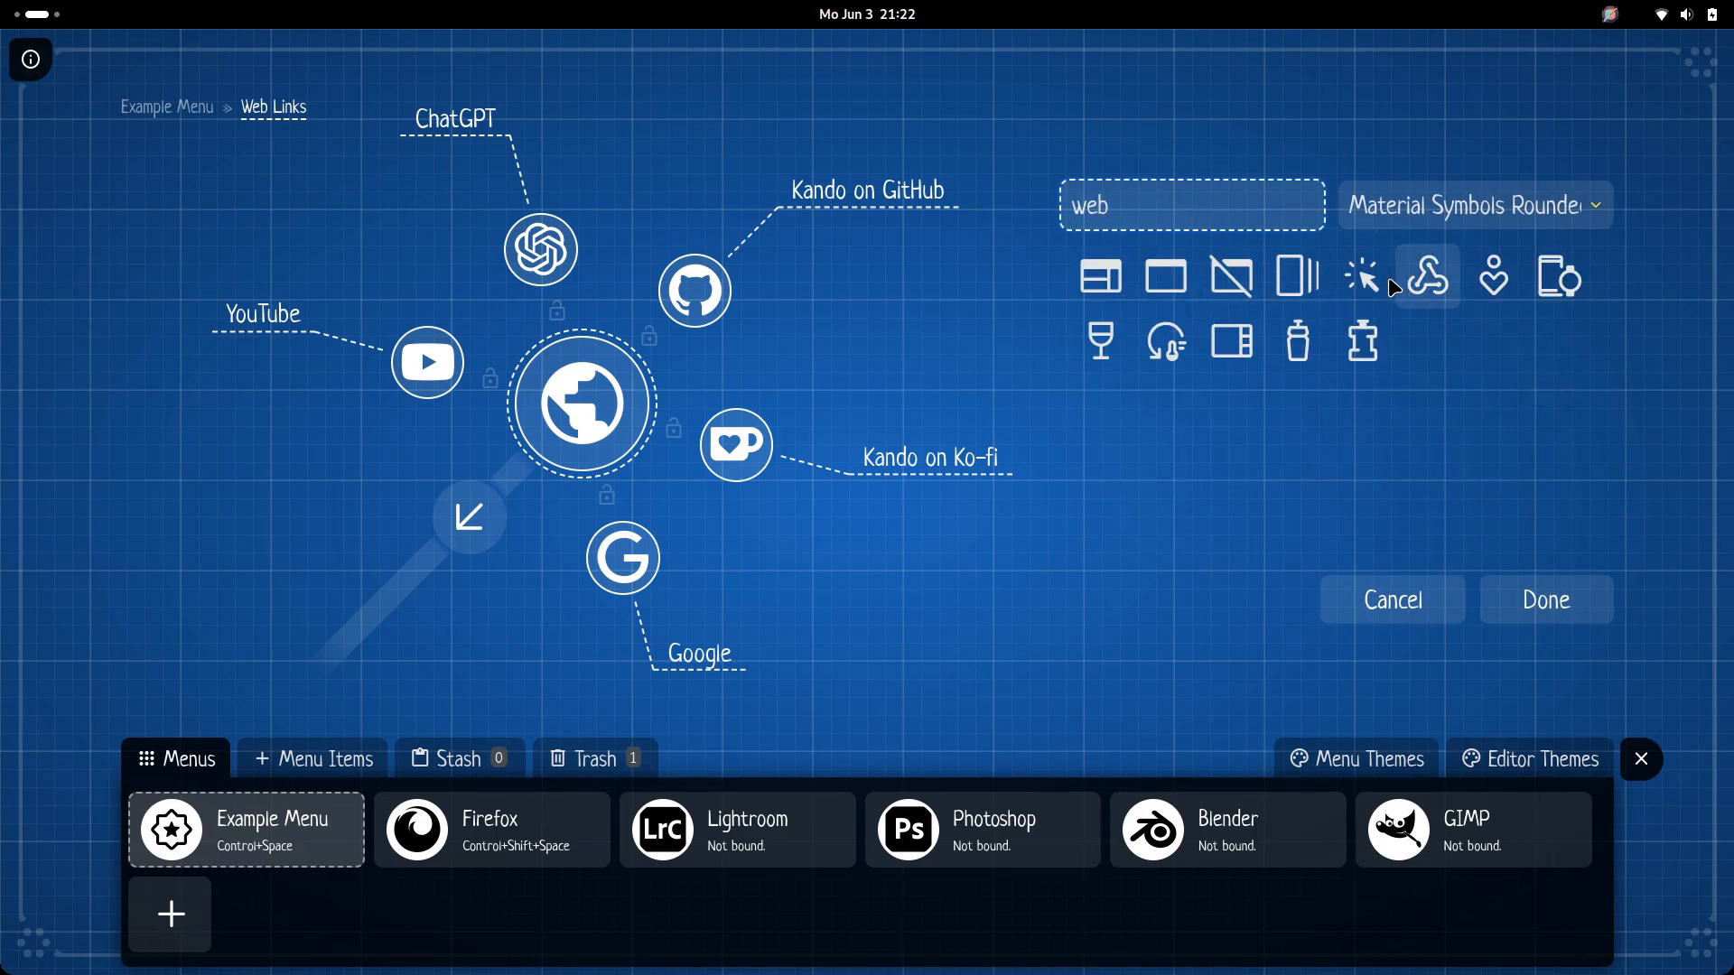
pyautogui.click(1544, 604)
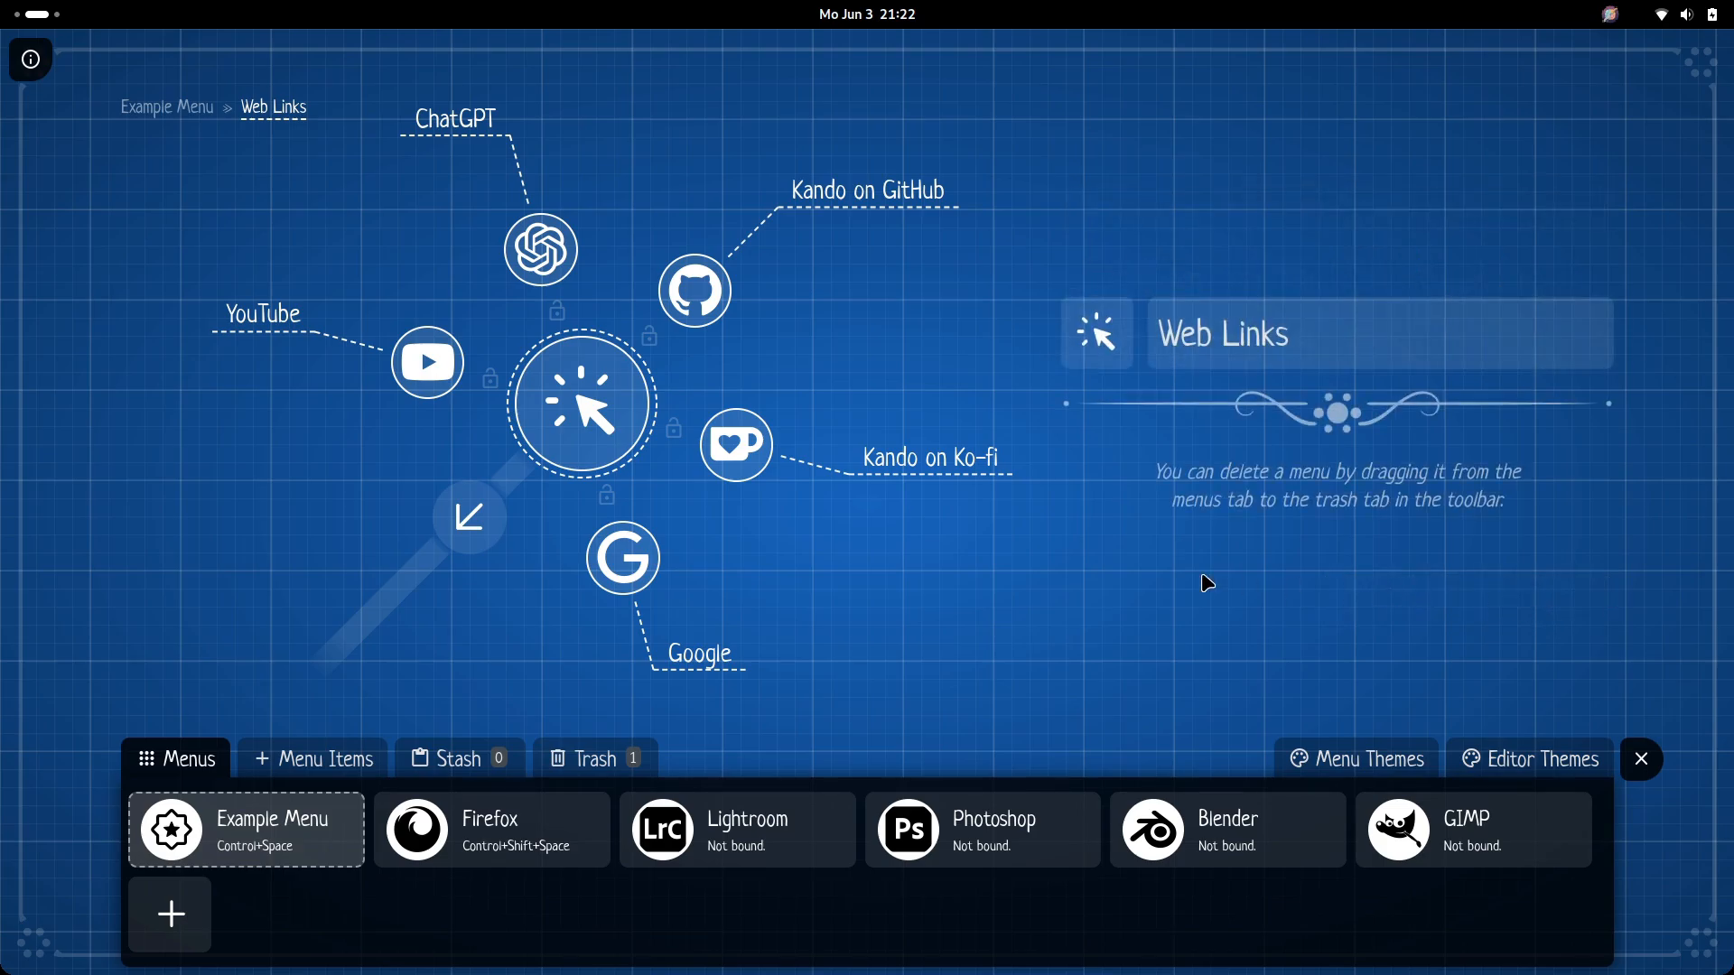
pyautogui.click(469, 517)
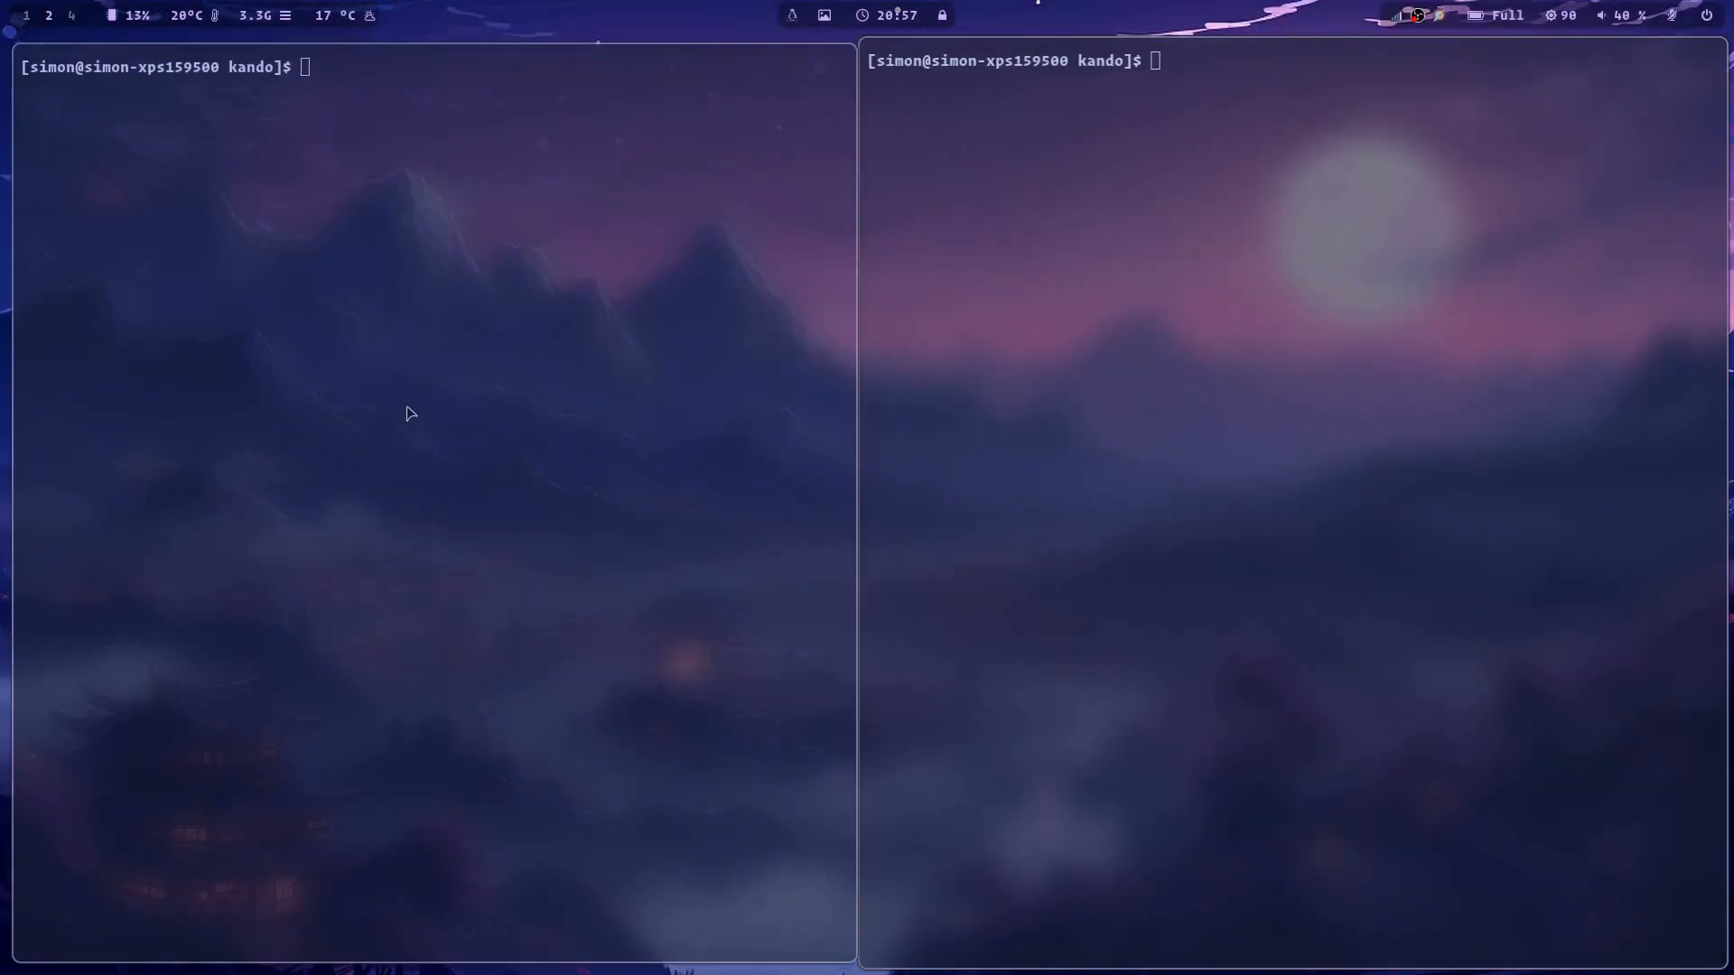
# Start top in one terminal, open another terminal and run neofetch in it
pyautogui.press('Return')
pyautogui.hotkey('ctrl', 'space')
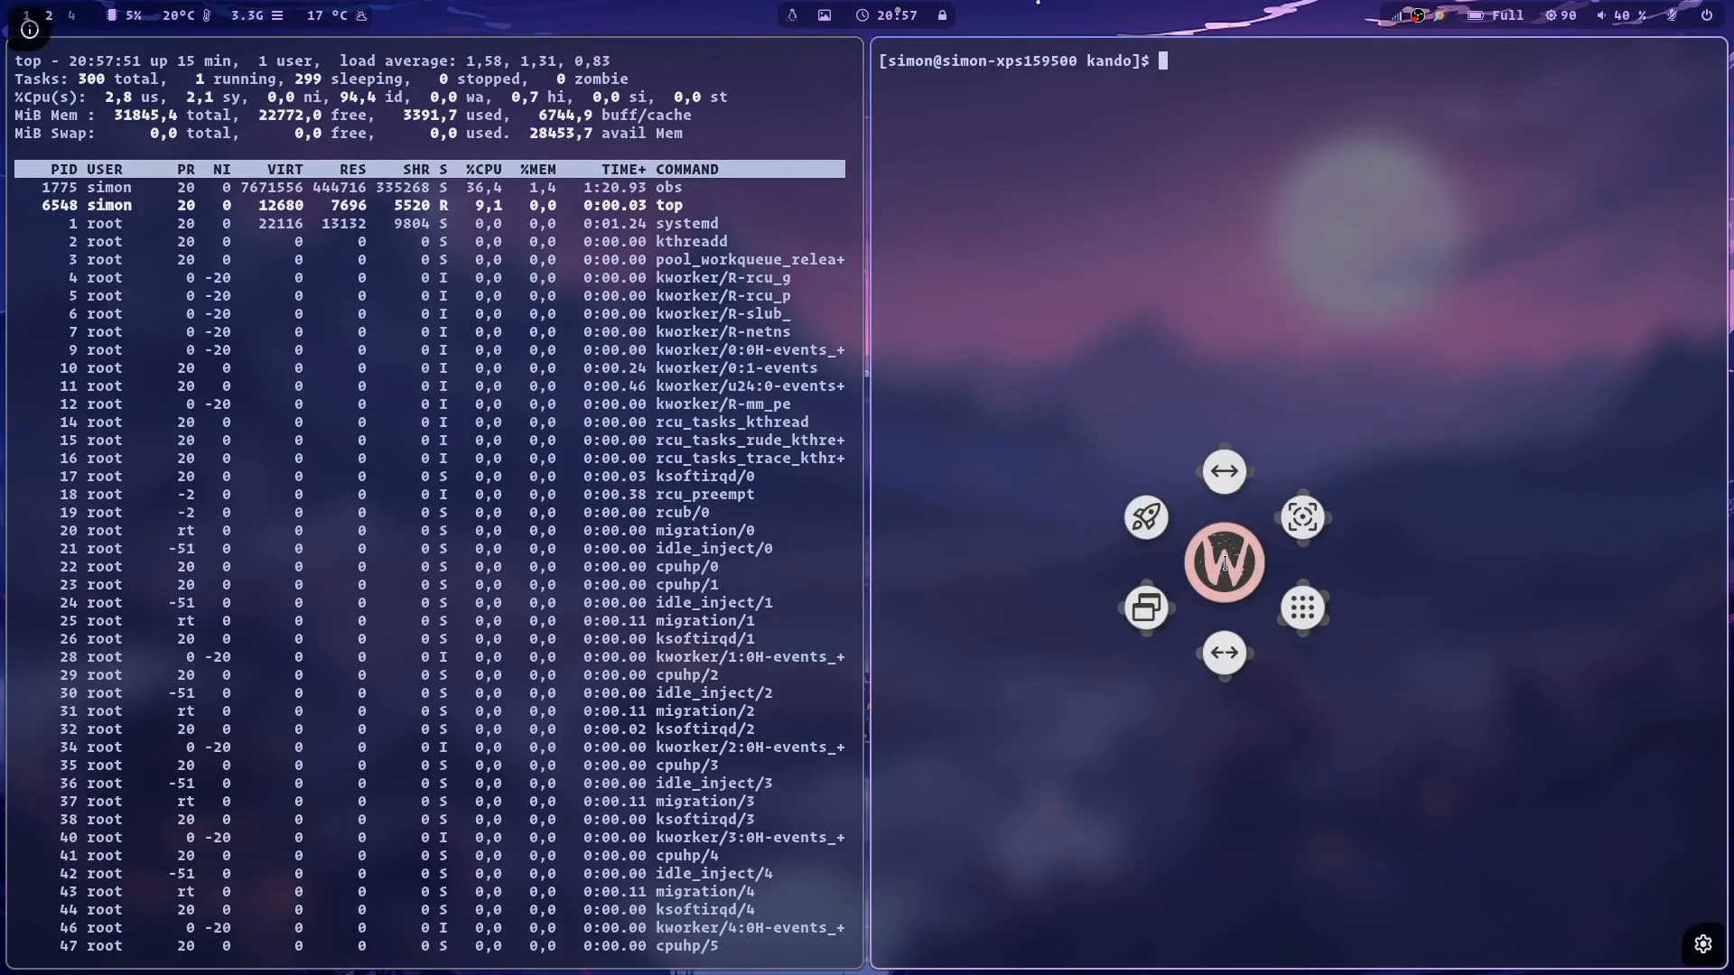
pyautogui.moveTo(1226, 562); pyautogui.dragTo(1341, 705)
pyautogui.write('neo')
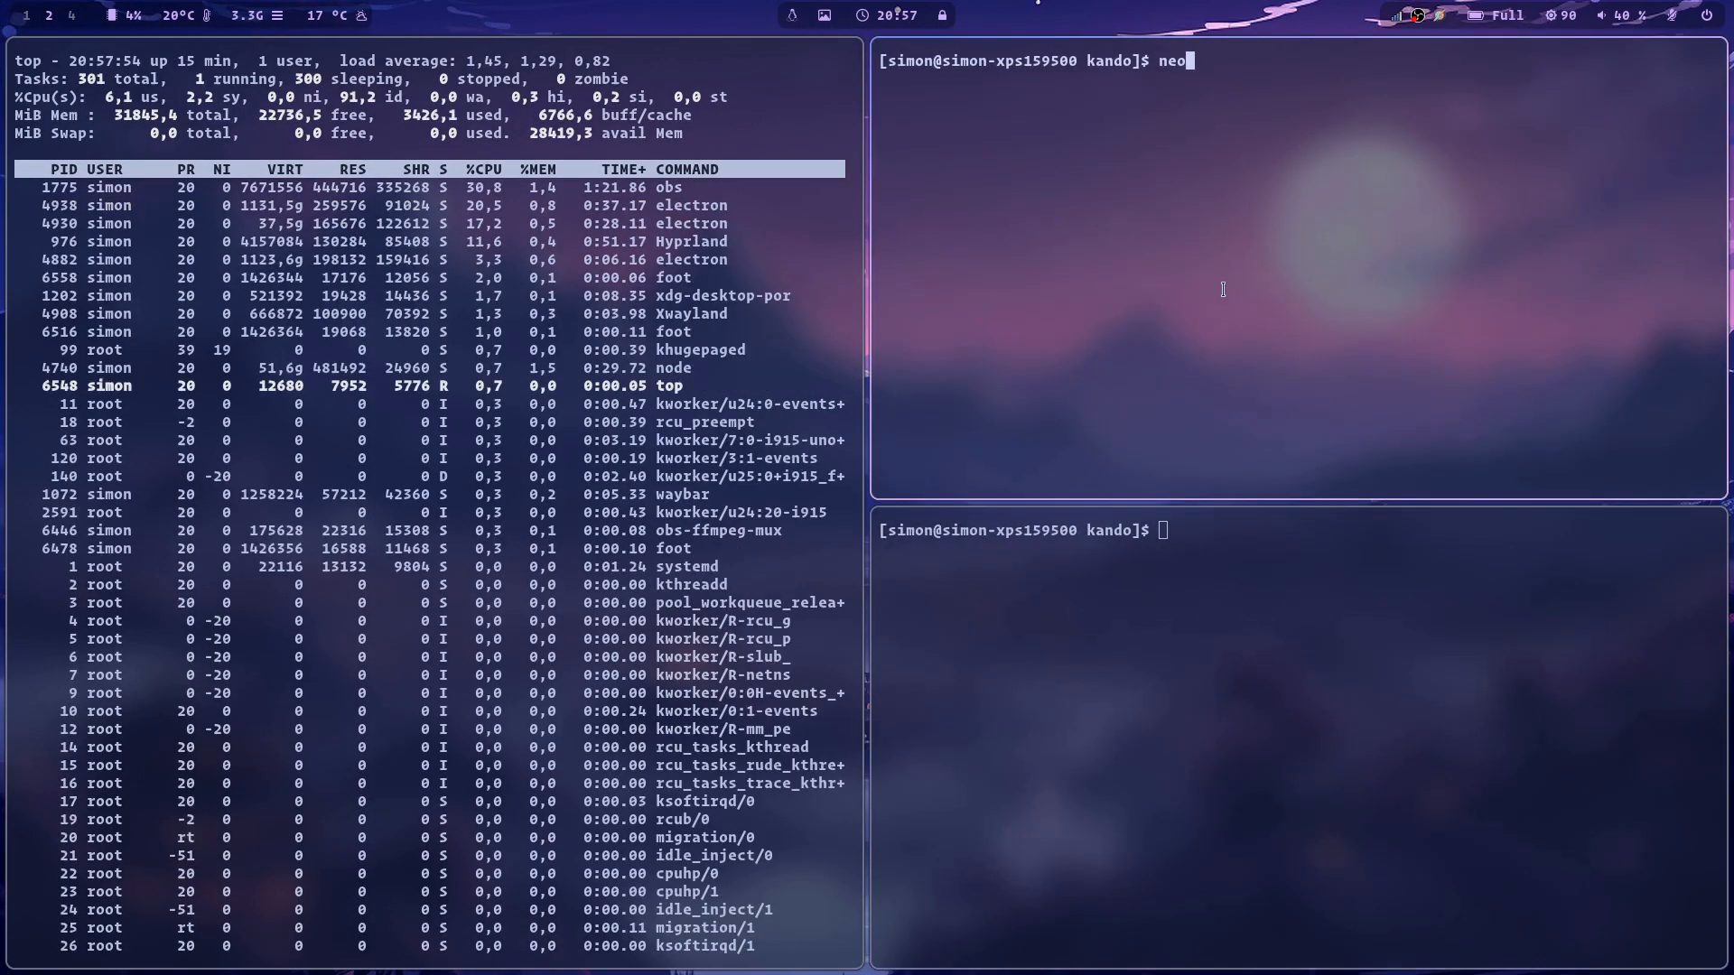
pyautogui.write('fetch')
pyautogui.press('Return')
# Retile the terminals so neofetch sits left and top sits below it
pyautogui.hotkey('ctrl', 'space')
pyautogui.moveTo(1222, 261); pyautogui.dragTo(1409, 156)
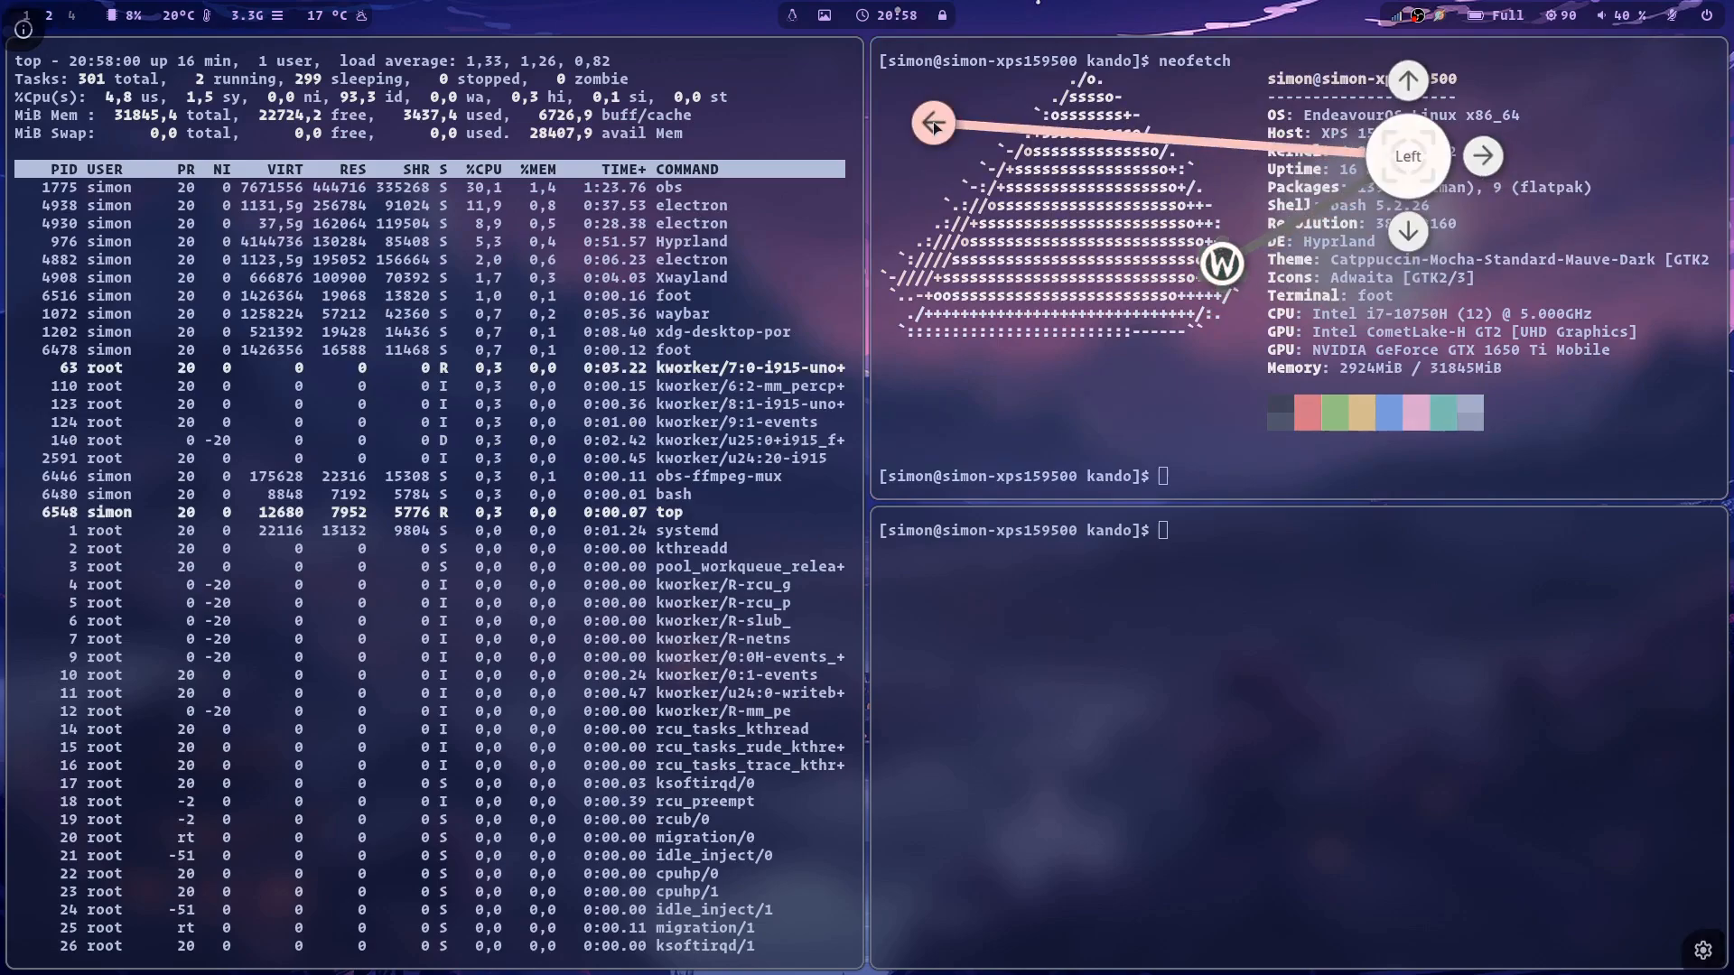
pyautogui.hotkey('ctrl', 'space')
pyautogui.moveTo(346, 315); pyautogui.dragTo(576, 397)
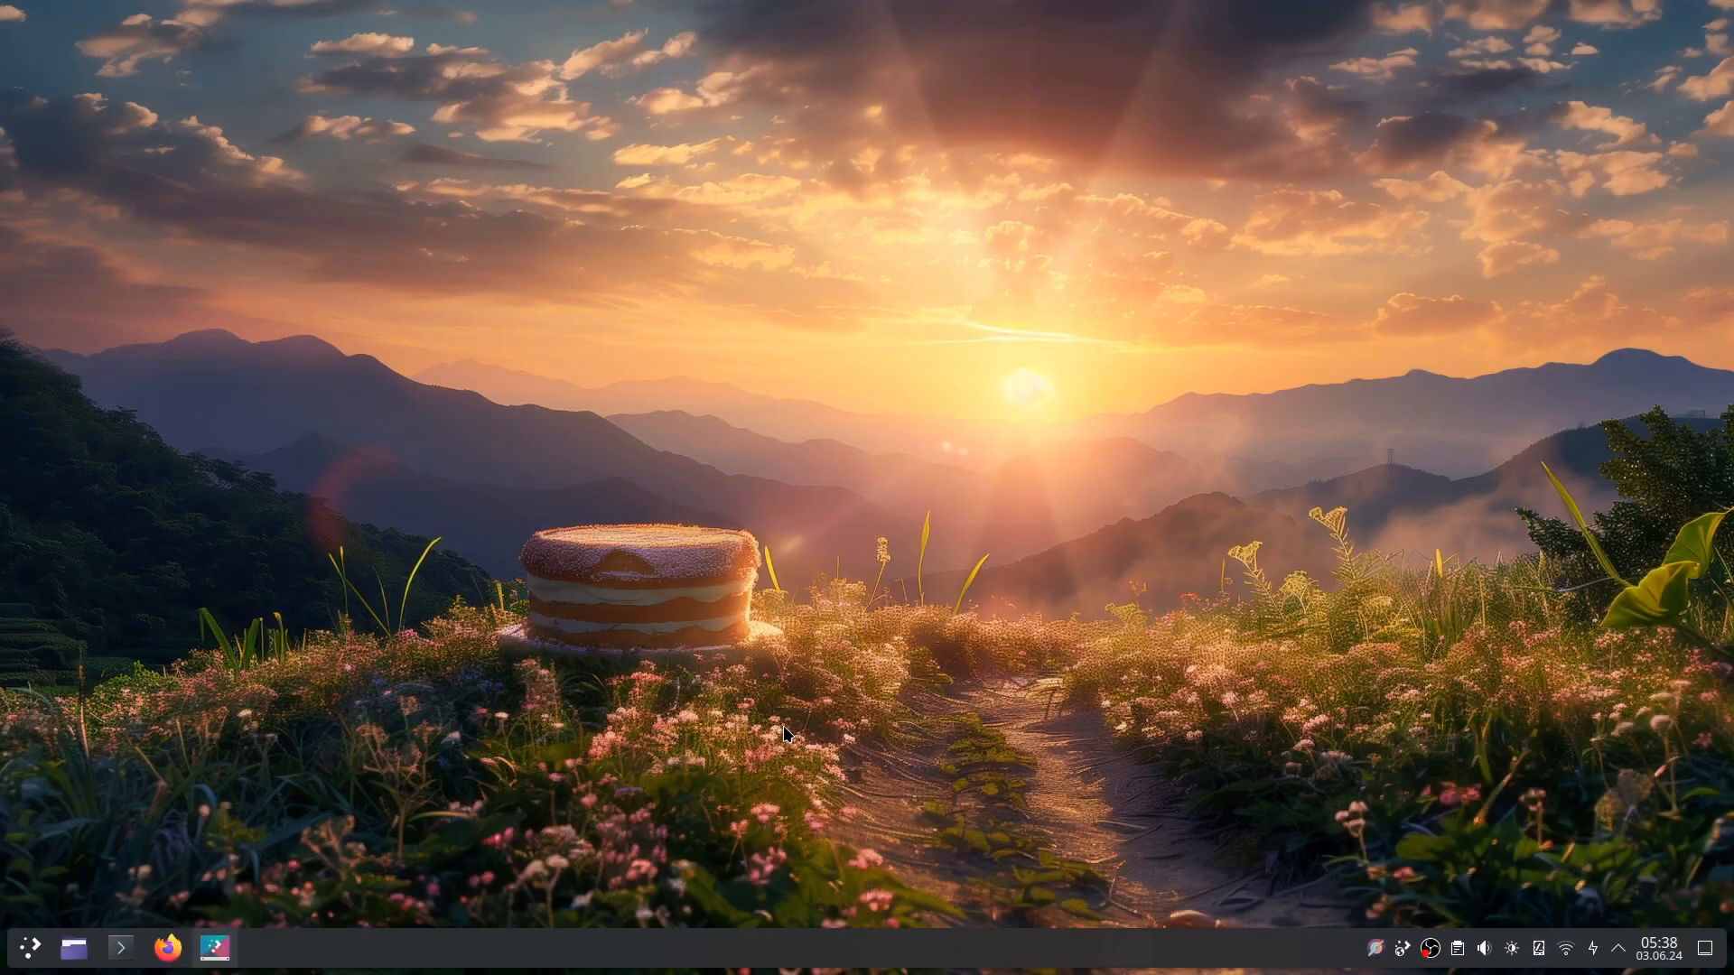
# Launch GIMP from the pie menu and open the cake landscape image
pyautogui.hotkey('ctrl', 'space')
pyautogui.moveTo(790, 708); pyautogui.dragTo(1015, 564)
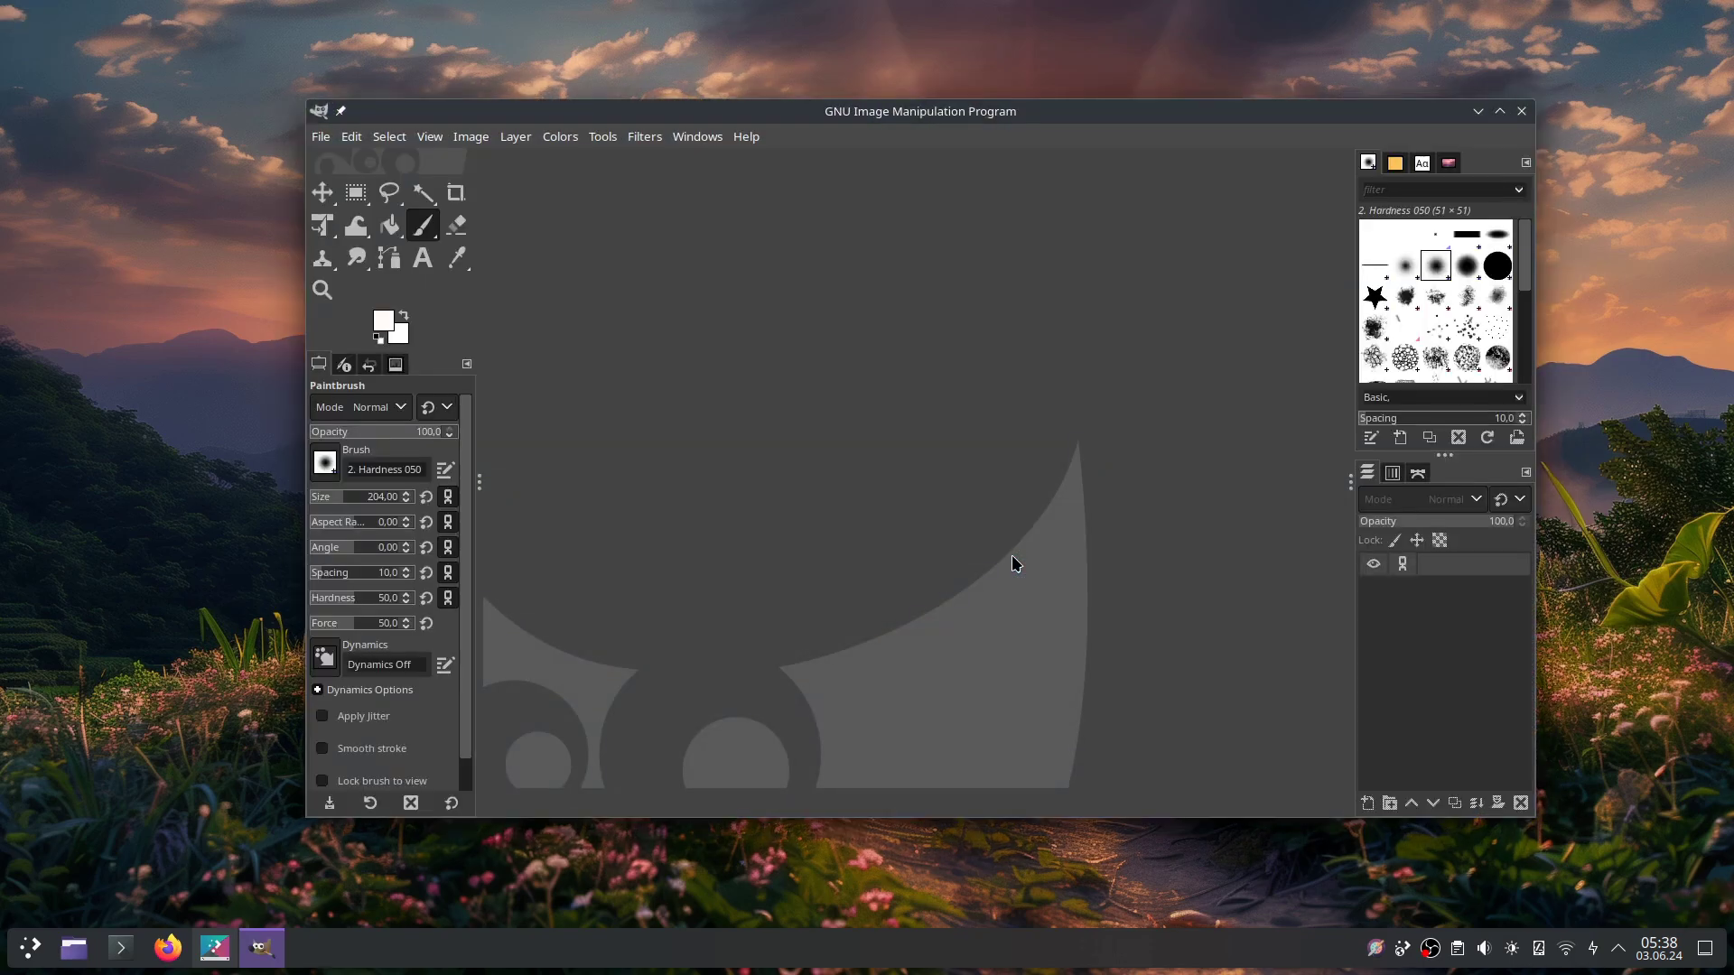
pyautogui.hotkey('ctrl', 'space')
pyautogui.moveTo(1013, 554)
pyautogui.mouseDown()
pyautogui.moveTo(1014, 295)
pyautogui.moveTo(1023, 447)
pyautogui.mouseUp()
# Switch GIMP to the Paintbrush tool via the pie menu
pyautogui.hotkey('ctrl', 'space')
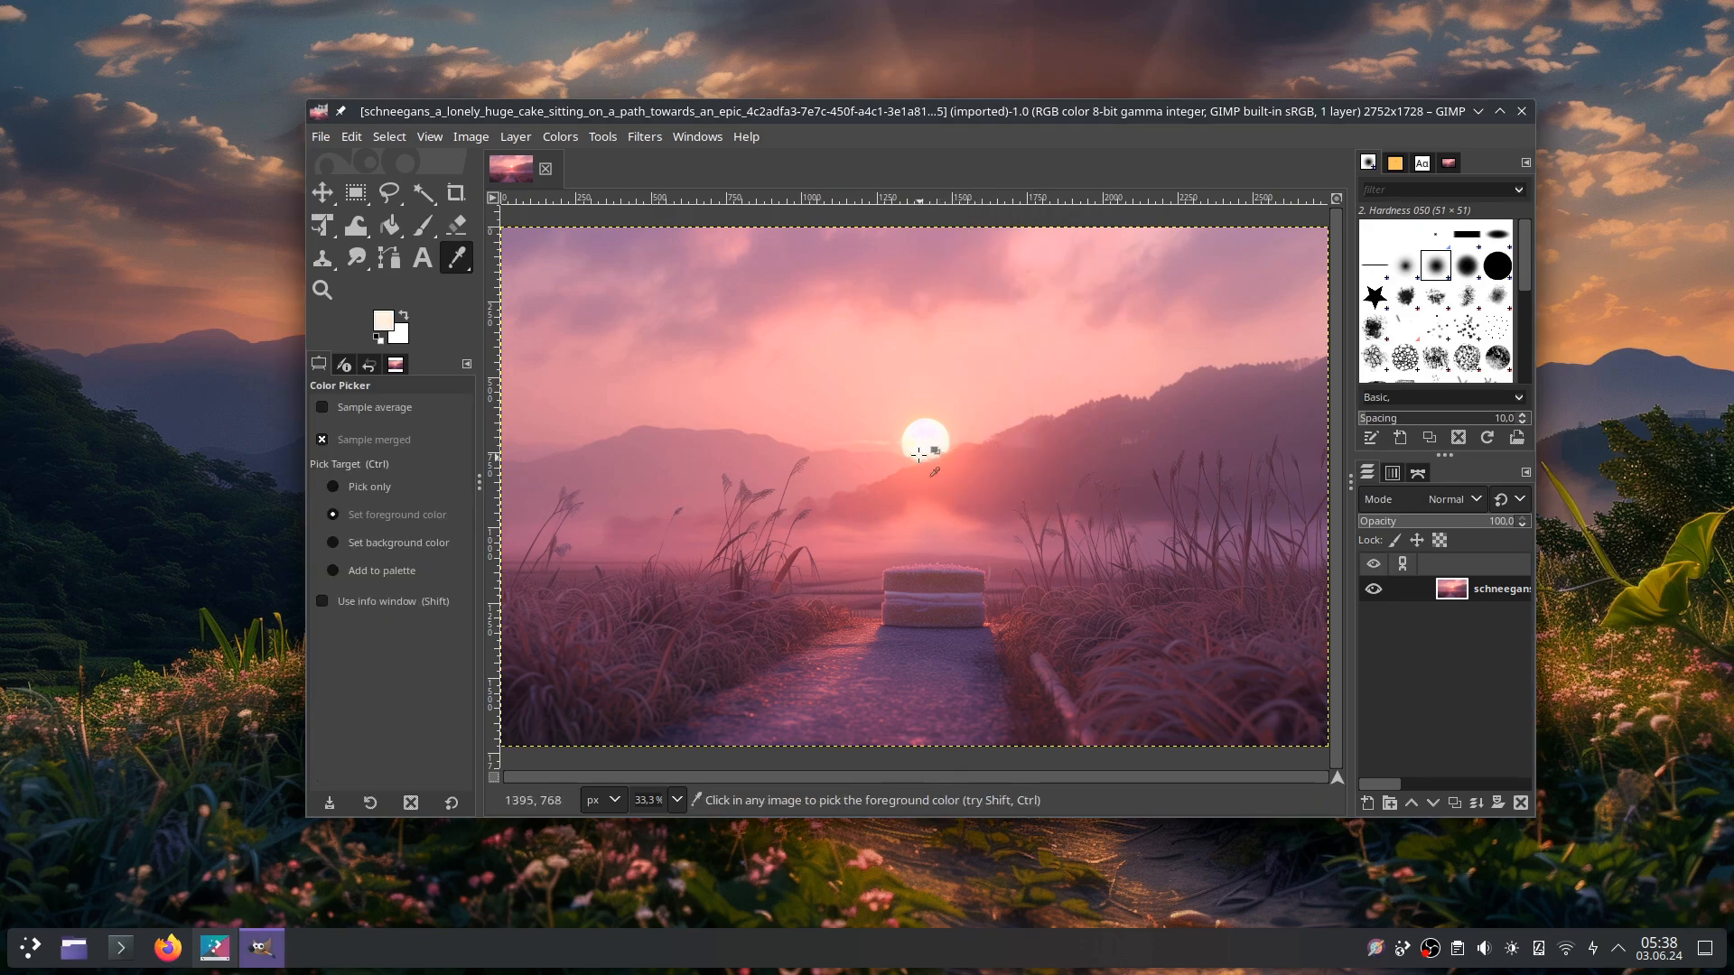
pyautogui.hotkey('ctrl', 'space')
pyautogui.moveTo(921, 447); pyautogui.dragTo(724, 433)
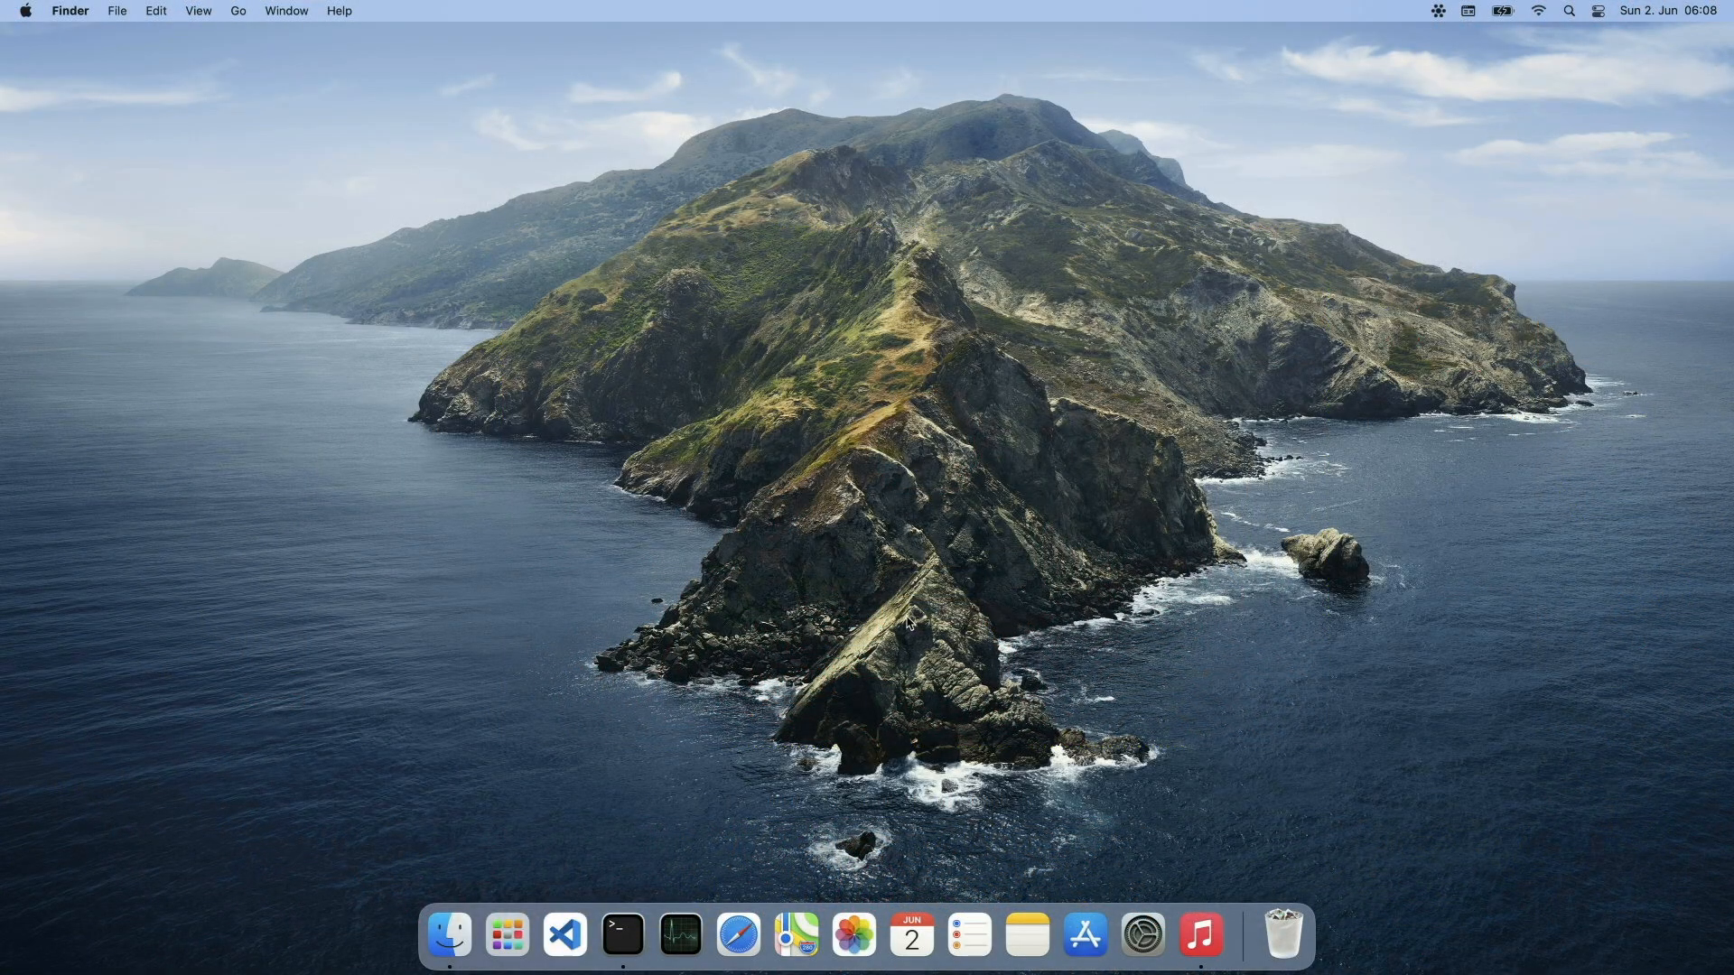
# Open the home folder in Finder and switch to the next workspace
pyautogui.hotkey('ctrl', 'space')
pyautogui.moveTo(907, 623); pyautogui.dragTo(522, 450)
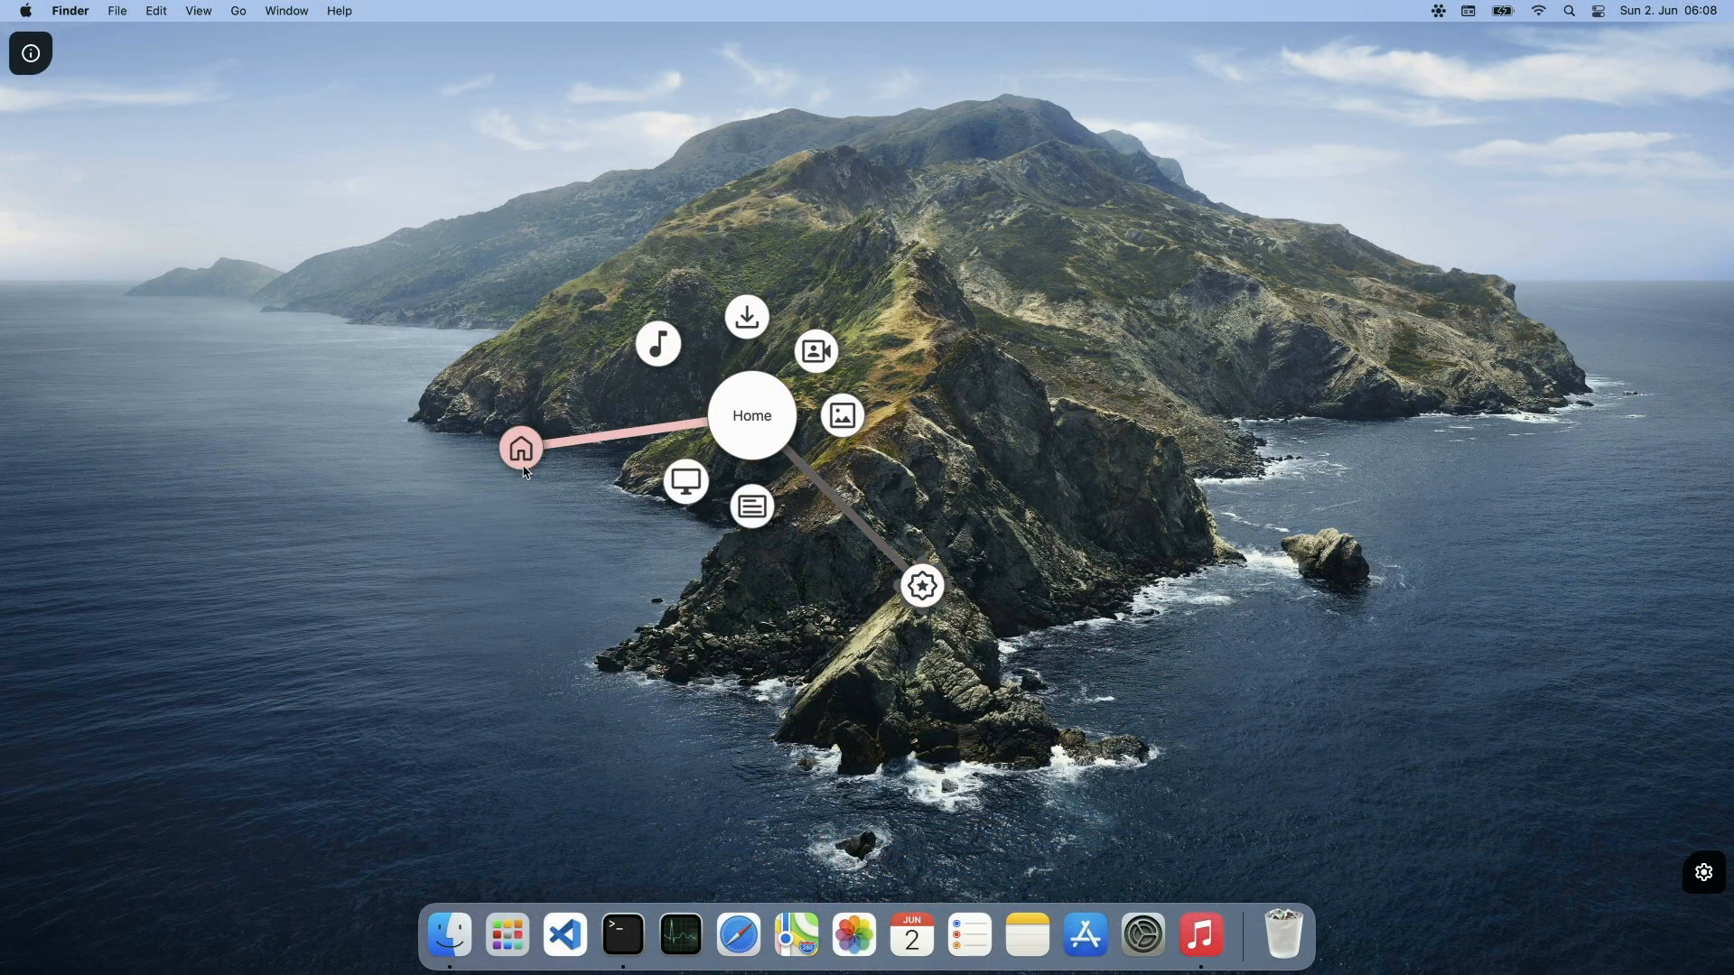
pyautogui.click(522, 450)
pyautogui.hotkey('ctrl', 'space')
pyautogui.moveTo(574, 671); pyautogui.dragTo(944, 694)
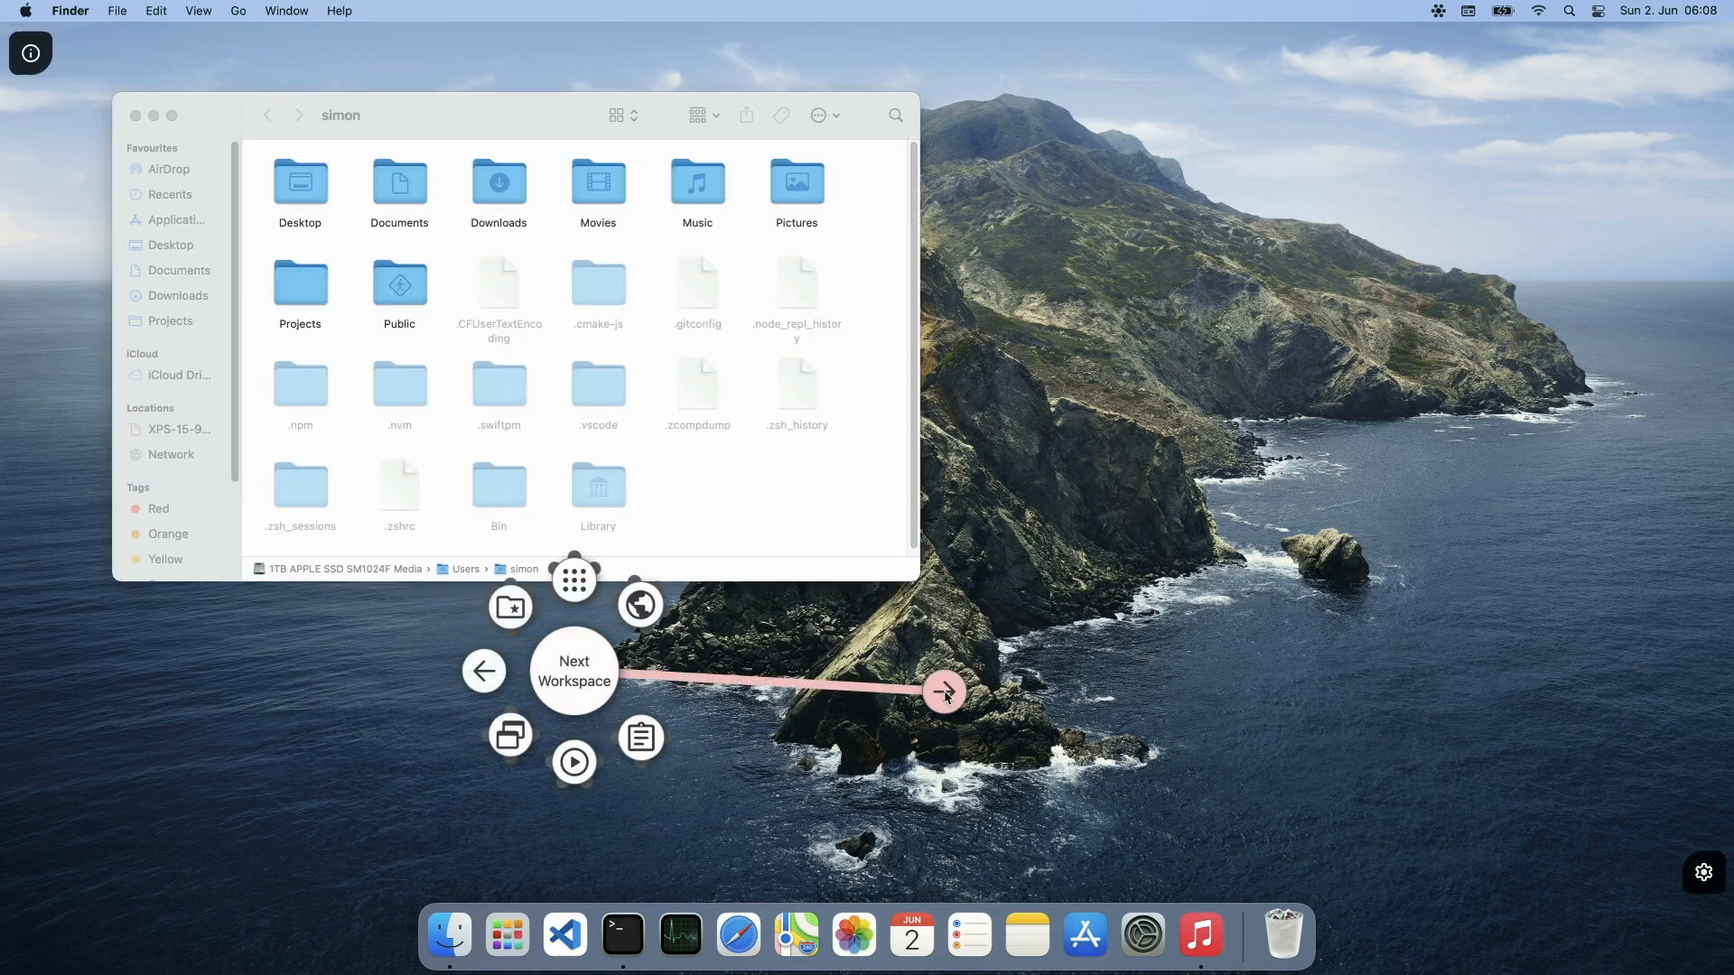
pyautogui.click(945, 694)
# Toggle audio playback twice from the Audio submenu
pyautogui.hotkey('ctrl', 'space')
pyautogui.moveTo(516, 282)
pyautogui.mouseDown()
pyautogui.moveTo(521, 515)
pyautogui.moveTo(609, 596)
pyautogui.mouseUp()
pyautogui.click(610, 434)
pyautogui.hotkey('ctrl', 'space')
pyautogui.moveTo(462, 244); pyautogui.dragTo(592, 704)
# Close the Downloads Finder window from the window submenu
pyautogui.hotkey('ctrl', 'space')
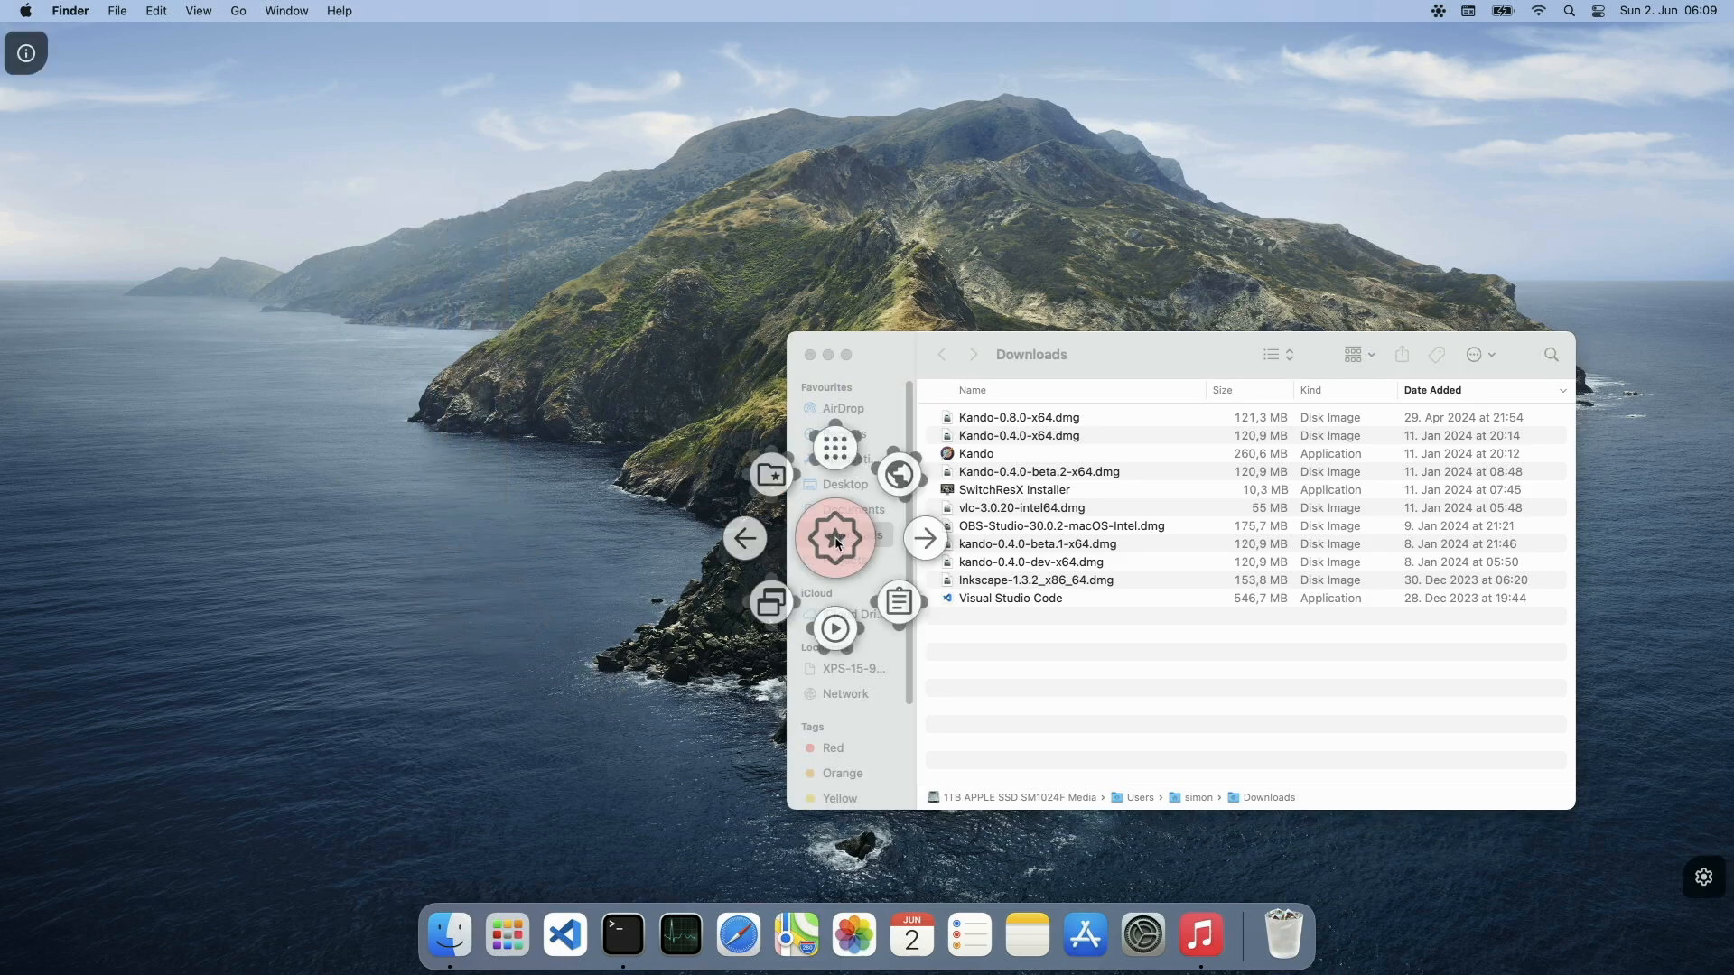
pyautogui.moveTo(835, 537)
pyautogui.mouseDown()
pyautogui.moveTo(708, 652)
pyautogui.moveTo(707, 767)
pyautogui.mouseUp()
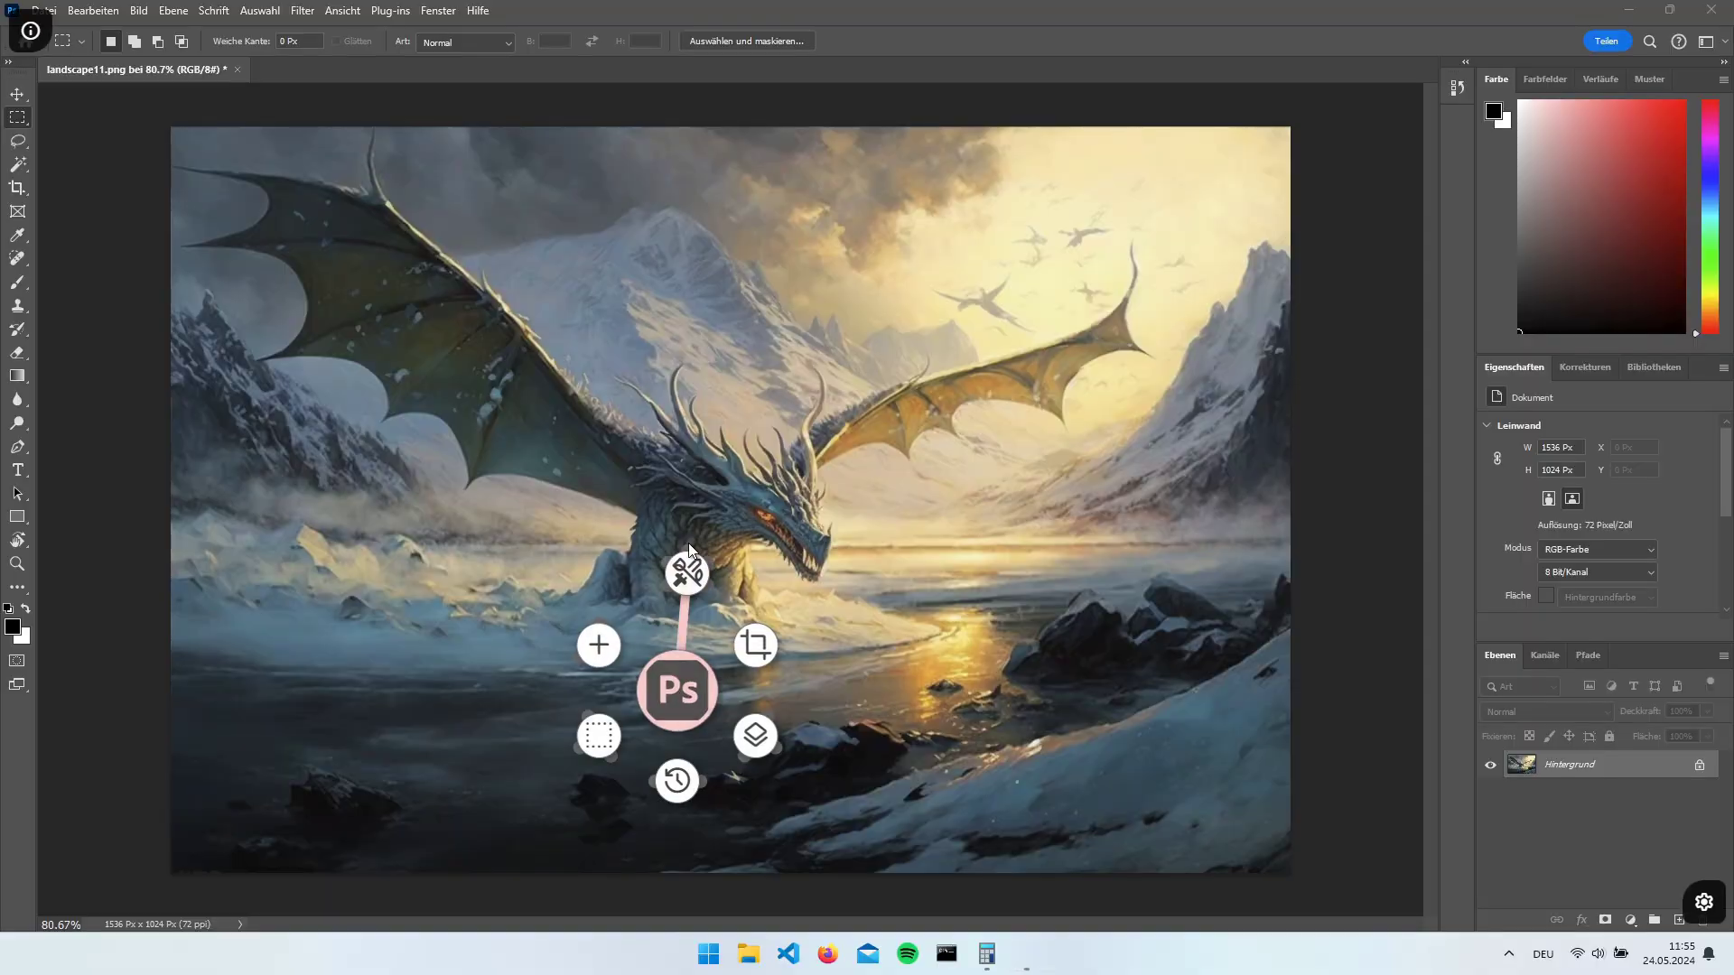
pyautogui.moveTo(689, 596)
pyautogui.mouseDown()
pyautogui.moveTo(690, 512)
pyautogui.moveTo(542, 590)
pyautogui.mouseUp()
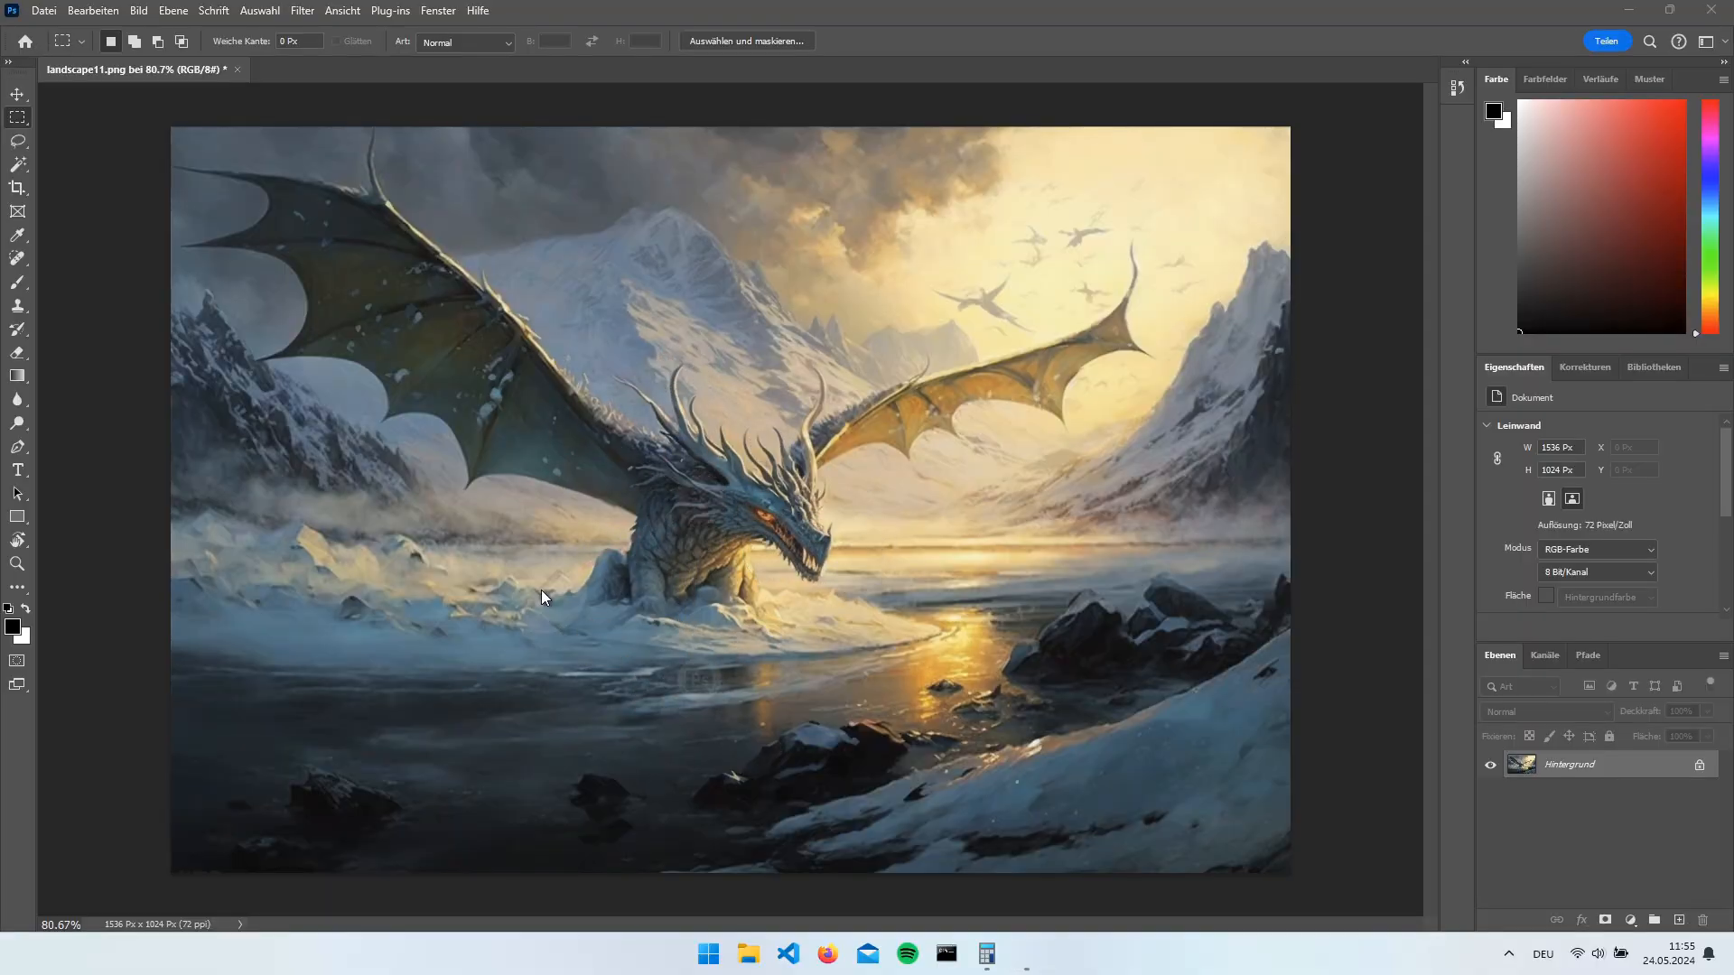
# Paint a black patch with the brush and choose Add > Text
pyautogui.moveTo(407, 583); pyautogui.dragTo(475, 650)
pyautogui.hotkey('ctrl', 'space')
pyautogui.moveTo(604, 632)
pyautogui.mouseDown()
pyautogui.moveTo(508, 574)
pyautogui.moveTo(474, 482)
pyautogui.mouseUp()
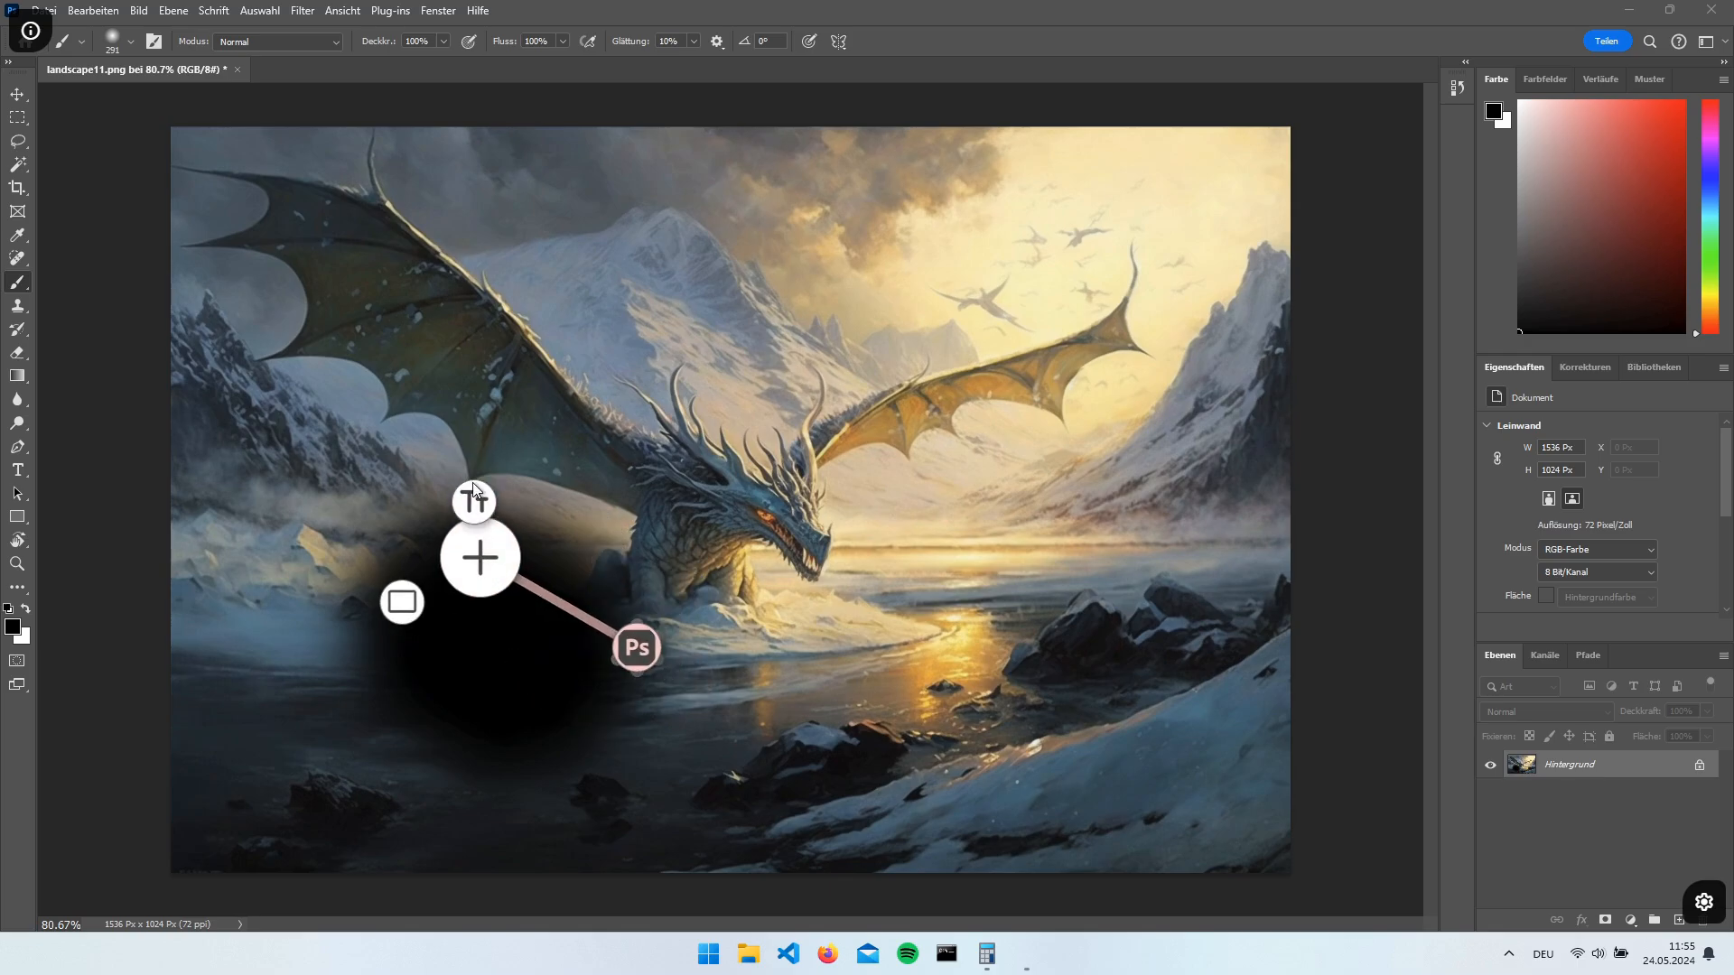
pyautogui.click(470, 410)
# Place a Lorem ipsum dolor sit text box over the patch and view the history options
pyautogui.moveTo(392, 561); pyautogui.dragTo(599, 738)
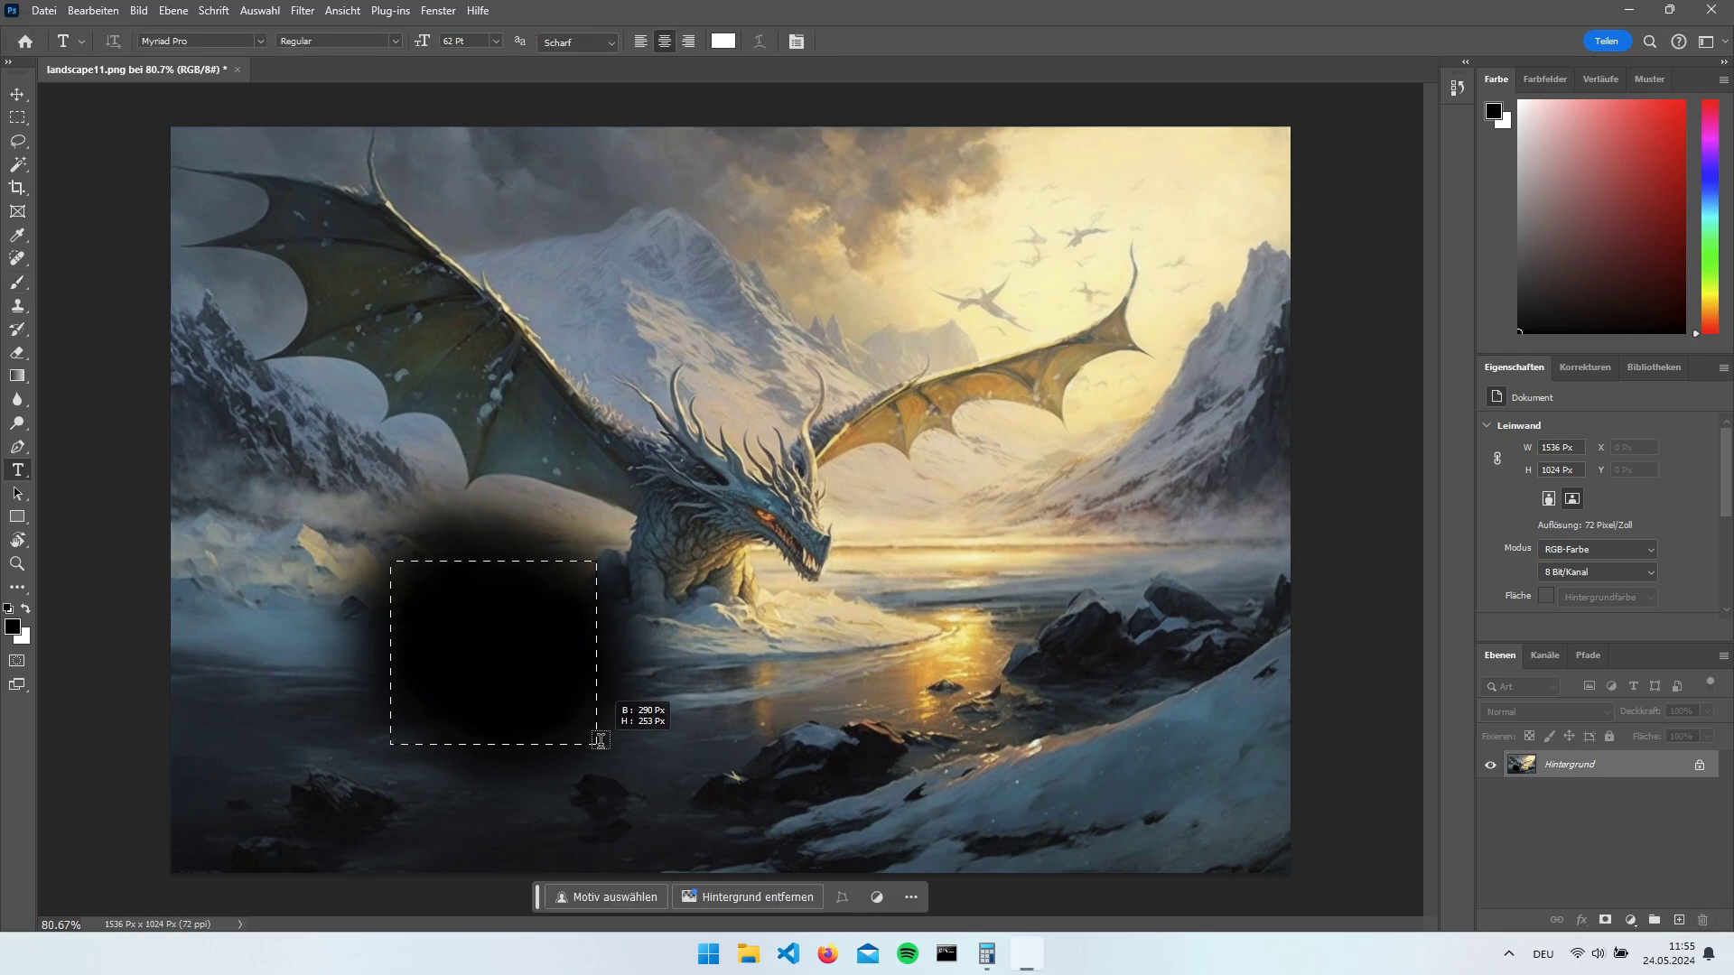
pyautogui.click(682, 669)
pyautogui.hotkey('ctrl', 'space')
pyautogui.moveTo(861, 530)
pyautogui.mouseDown()
pyautogui.moveTo(858, 697)
pyautogui.moveTo(716, 708)
pyautogui.mouseUp()
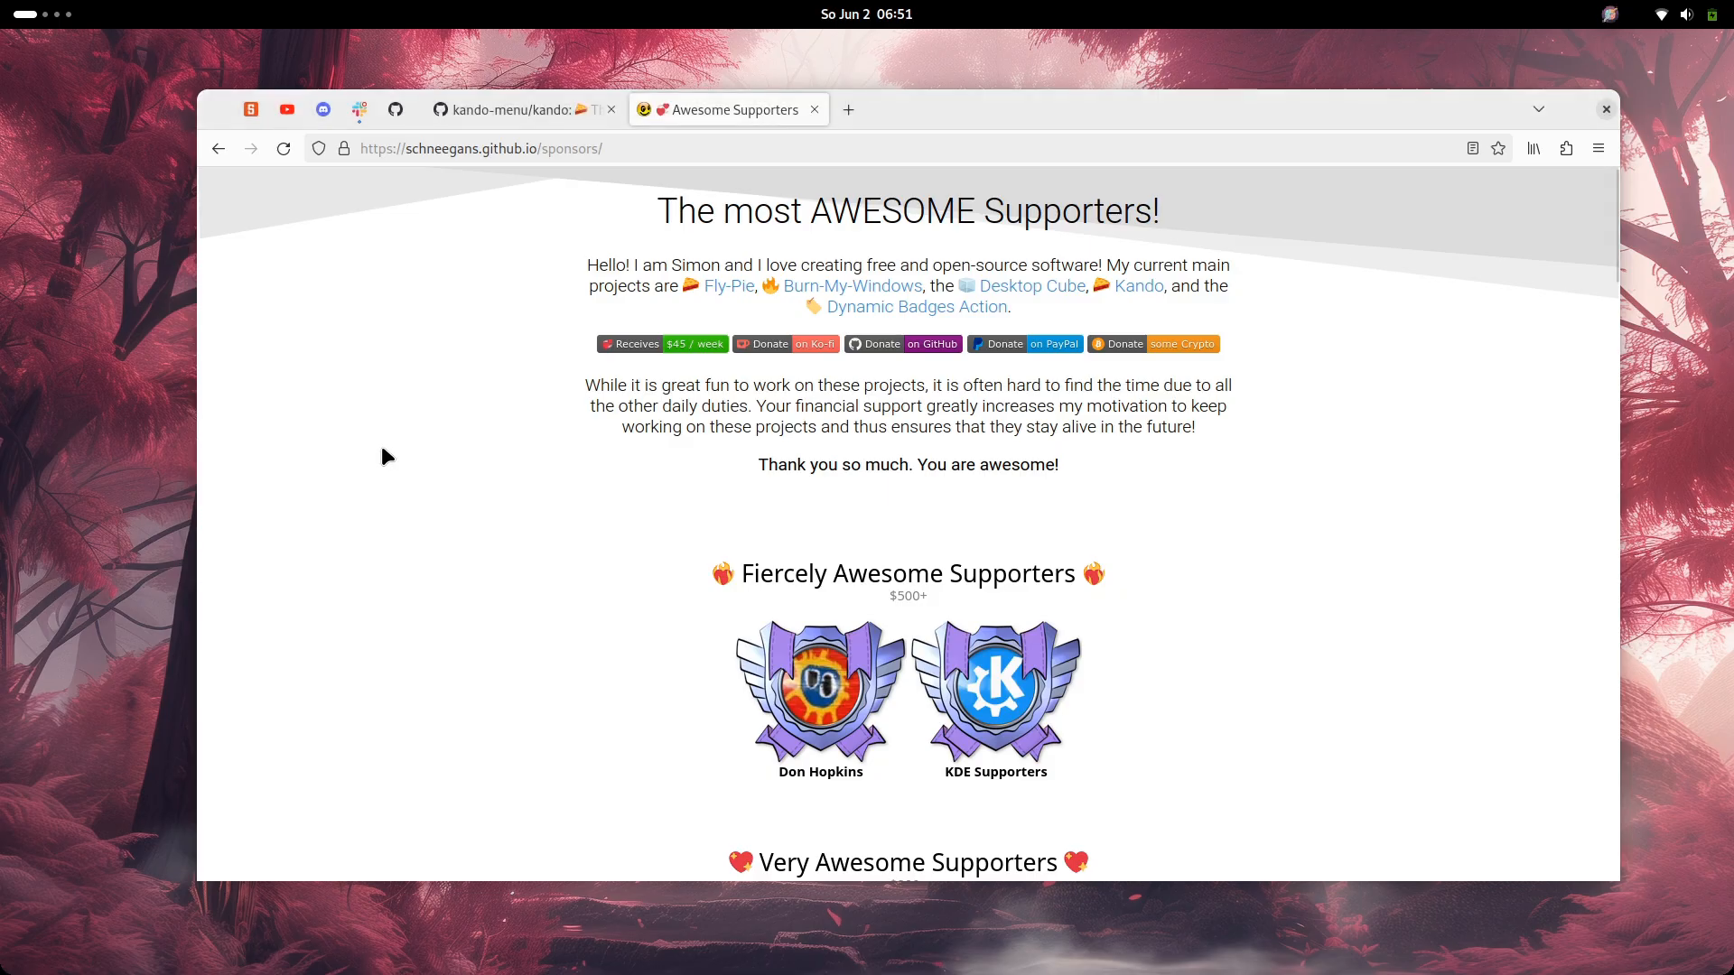
# Jump to the bottom of the Awesome Supporters page via Jump > To Bottom
pyautogui.hotkey('ctrl', 'space')
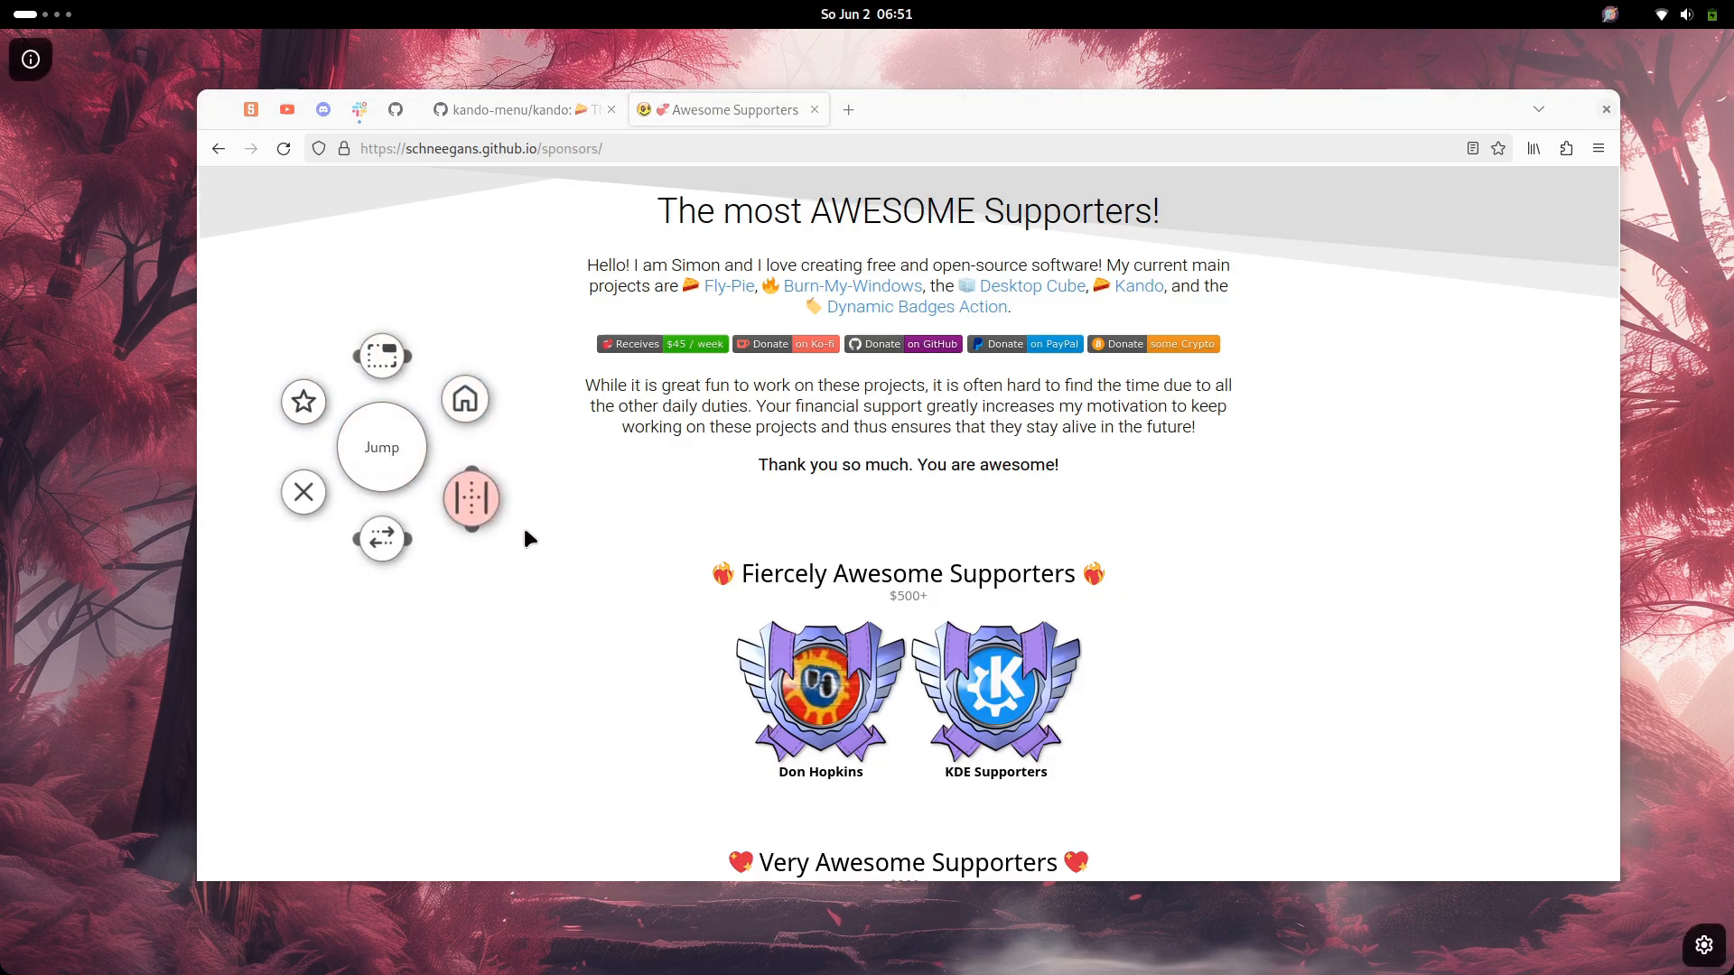
pyautogui.moveTo(525, 527)
pyautogui.mouseDown()
pyautogui.moveTo(536, 516)
pyautogui.moveTo(541, 670)
pyautogui.mouseUp()
pyautogui.hotkey('ctrl', 'space')
pyautogui.moveTo(314, 372); pyautogui.dragTo(532, 355)
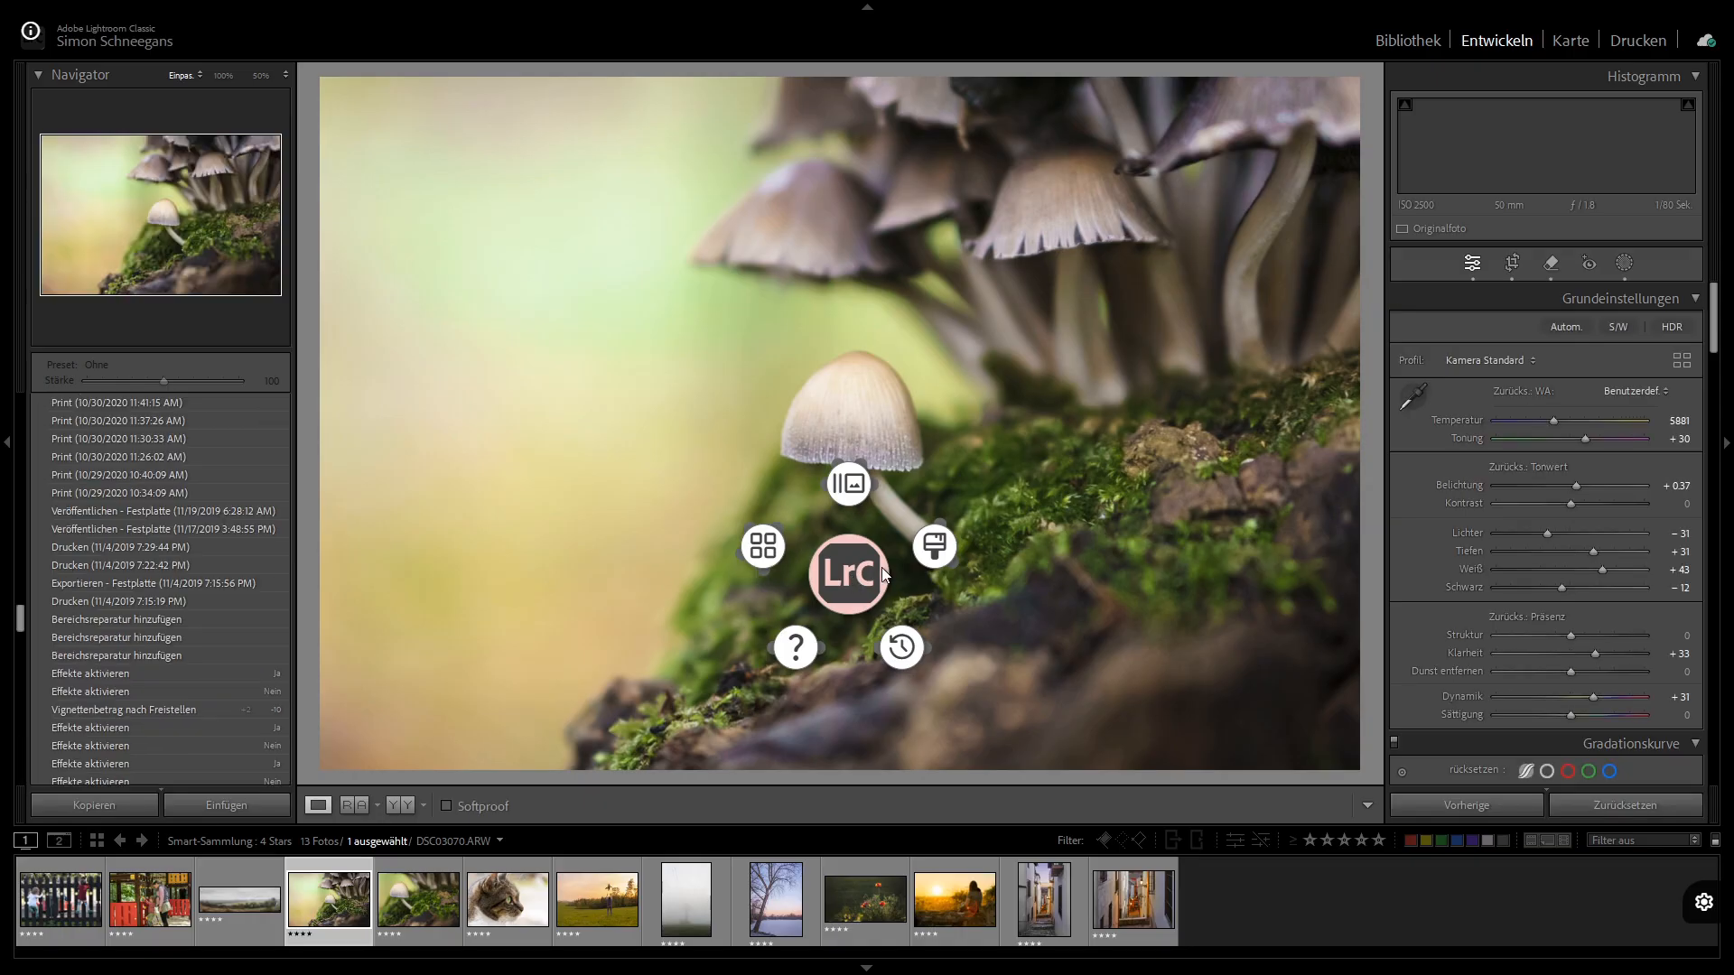
# Straighten the mushroom photo to 12.28° with the Crop tool and confirm the crop
pyautogui.moveTo(849, 574)
pyautogui.mouseDown()
pyautogui.moveTo(1152, 529)
pyautogui.moveTo(1173, 351)
pyautogui.mouseUp()
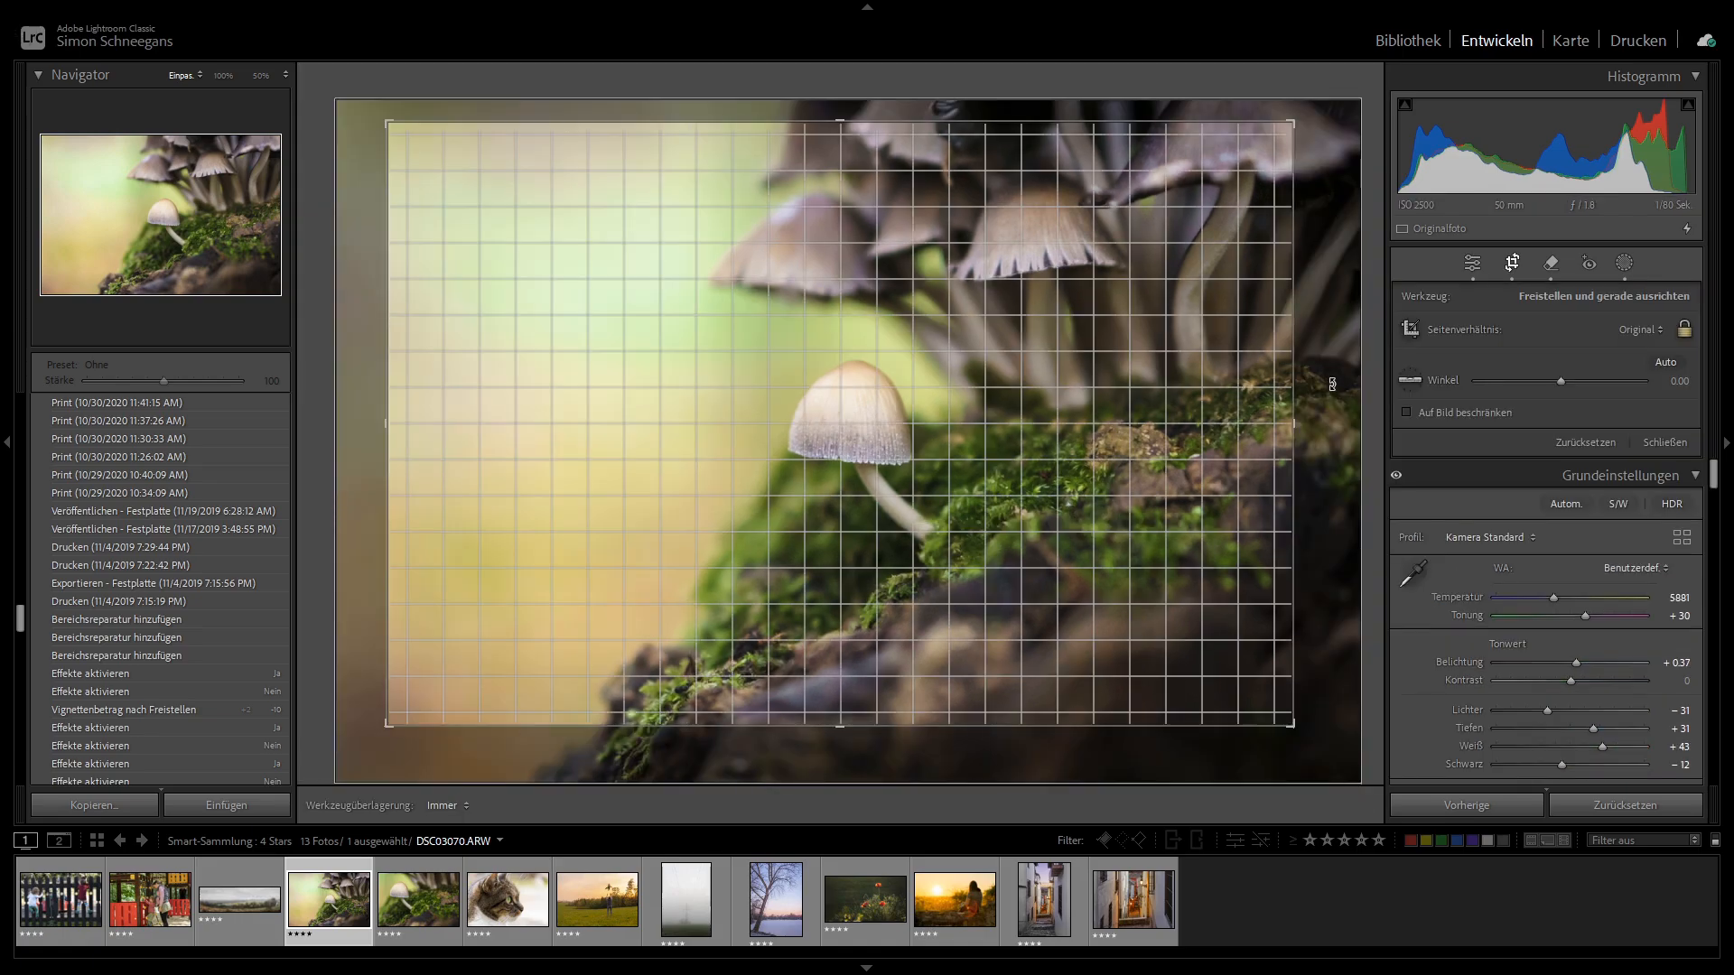
pyautogui.moveTo(1327, 461); pyautogui.dragTo(1325, 406)
pyautogui.hotkey('ctrl', 'space')
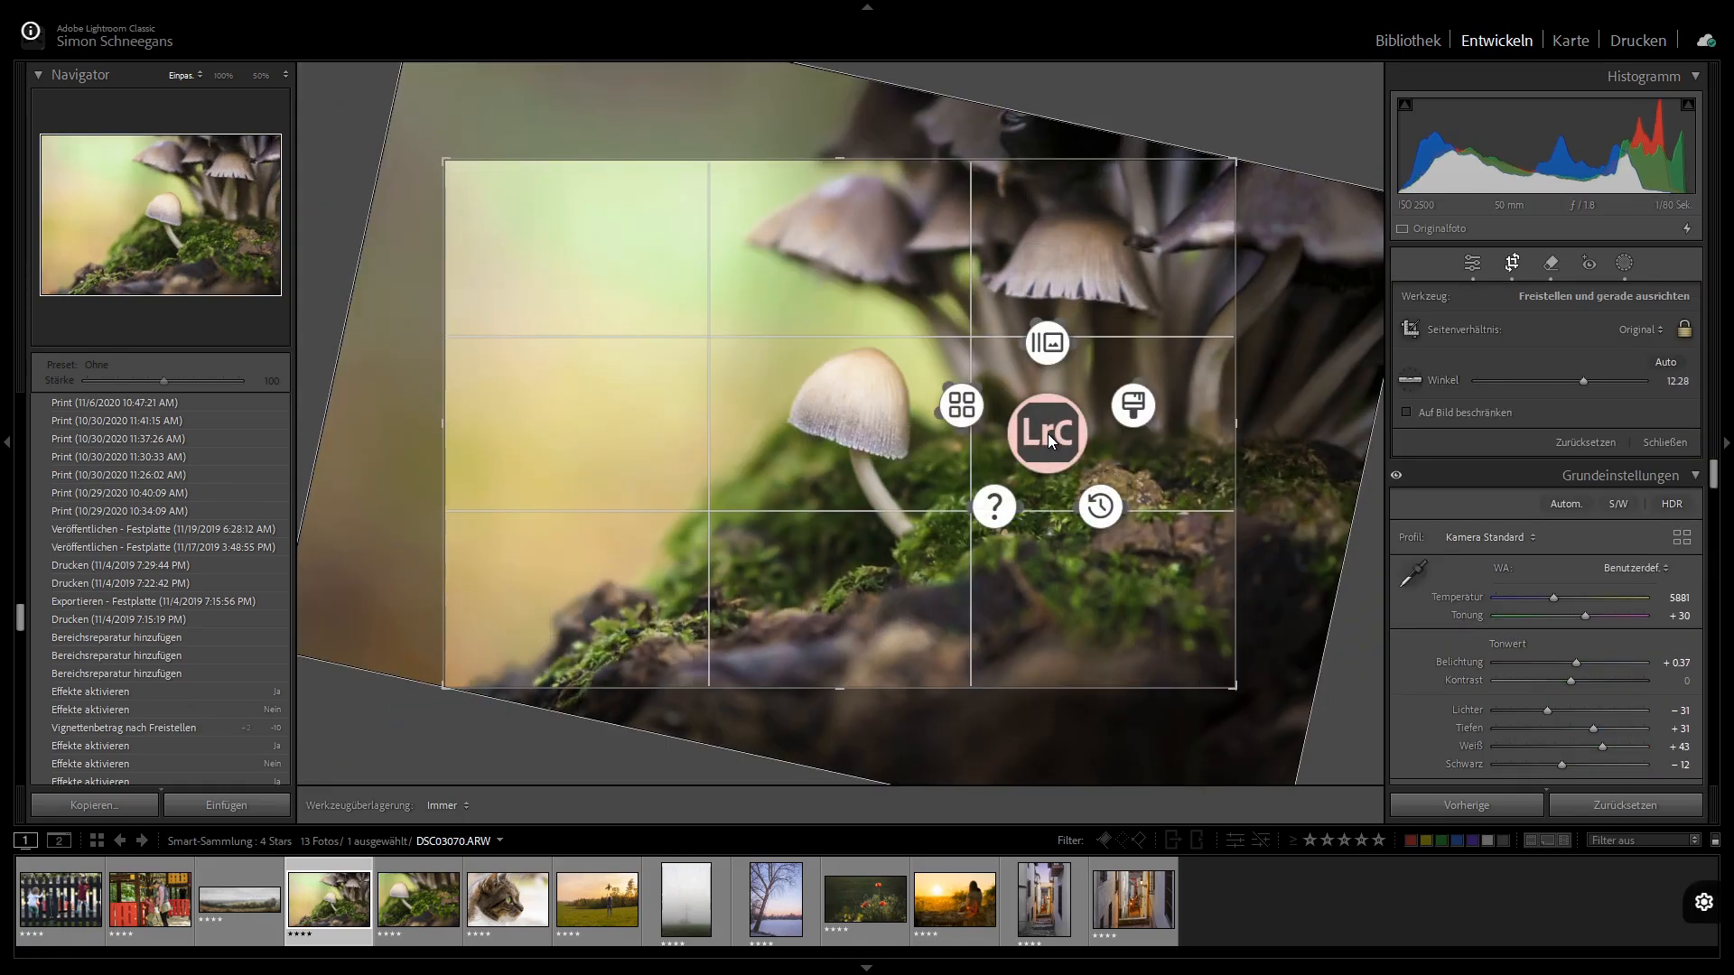
pyautogui.moveTo(856, 569); pyautogui.dragTo(1146, 613)
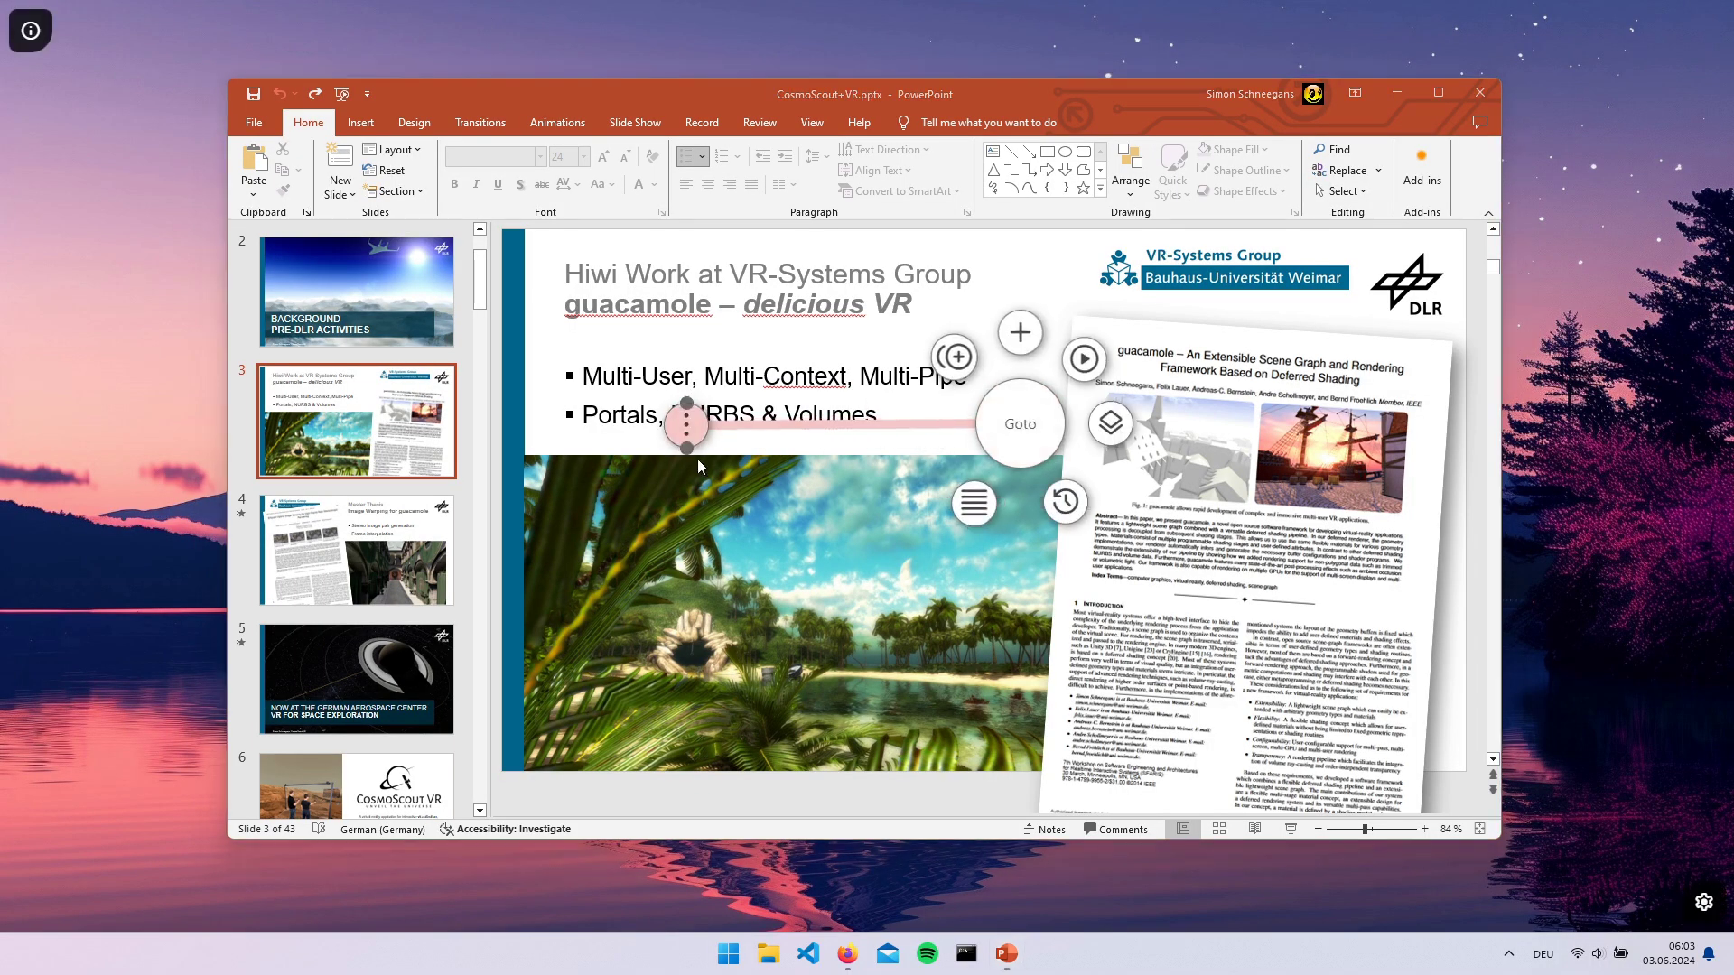
# Right-align the bullet text on PowerPoint slide 4 and go back to slide 3
pyautogui.moveTo(698, 460); pyautogui.dragTo(968, 450)
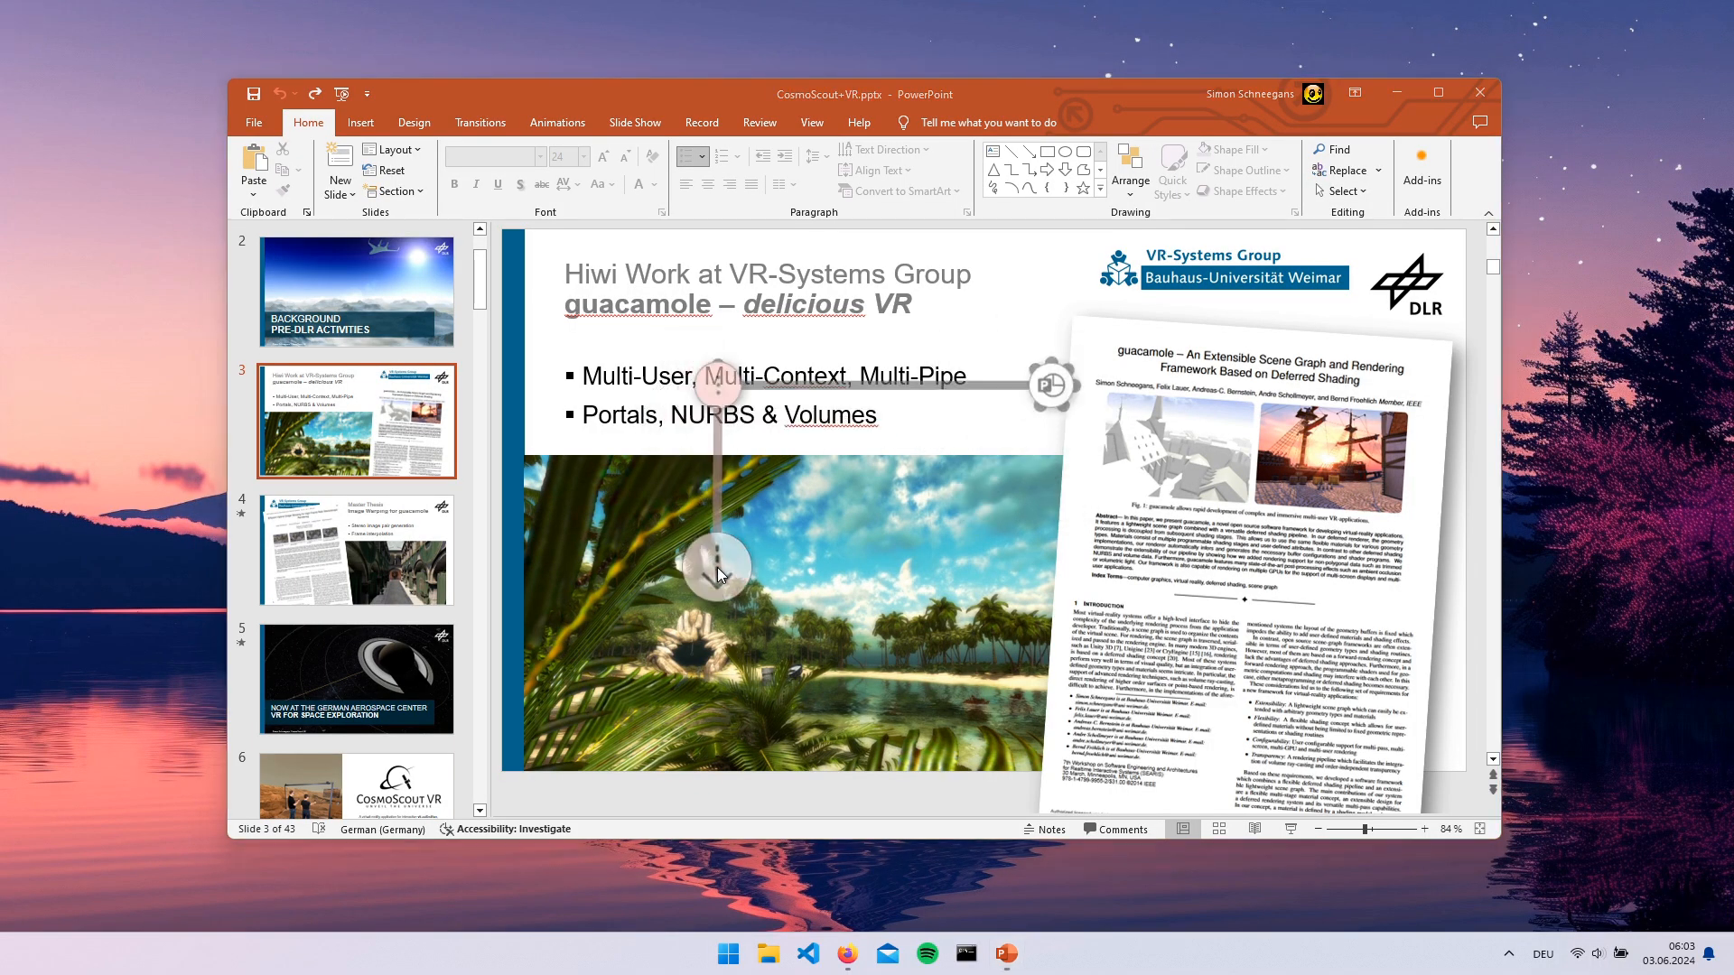
pyautogui.click(993, 375)
pyautogui.hotkey('ctrl', 'a')
pyautogui.moveTo(1186, 413); pyautogui.dragTo(1326, 576)
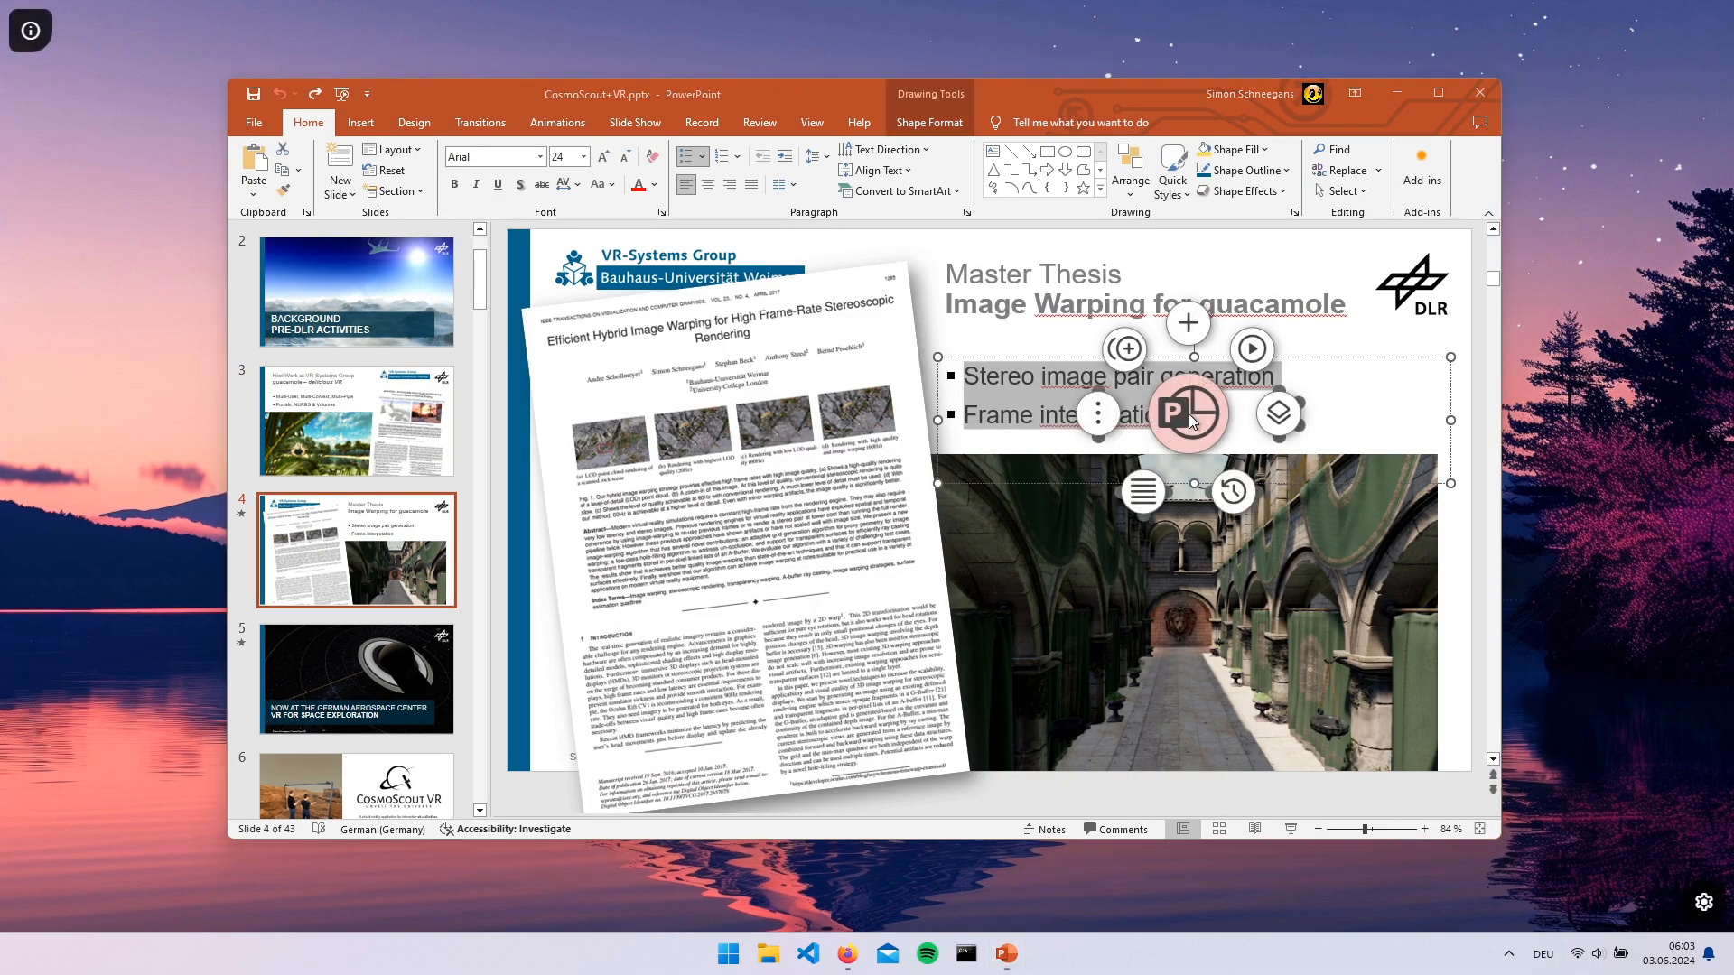
pyautogui.moveTo(1192, 582); pyautogui.dragTo(977, 438)
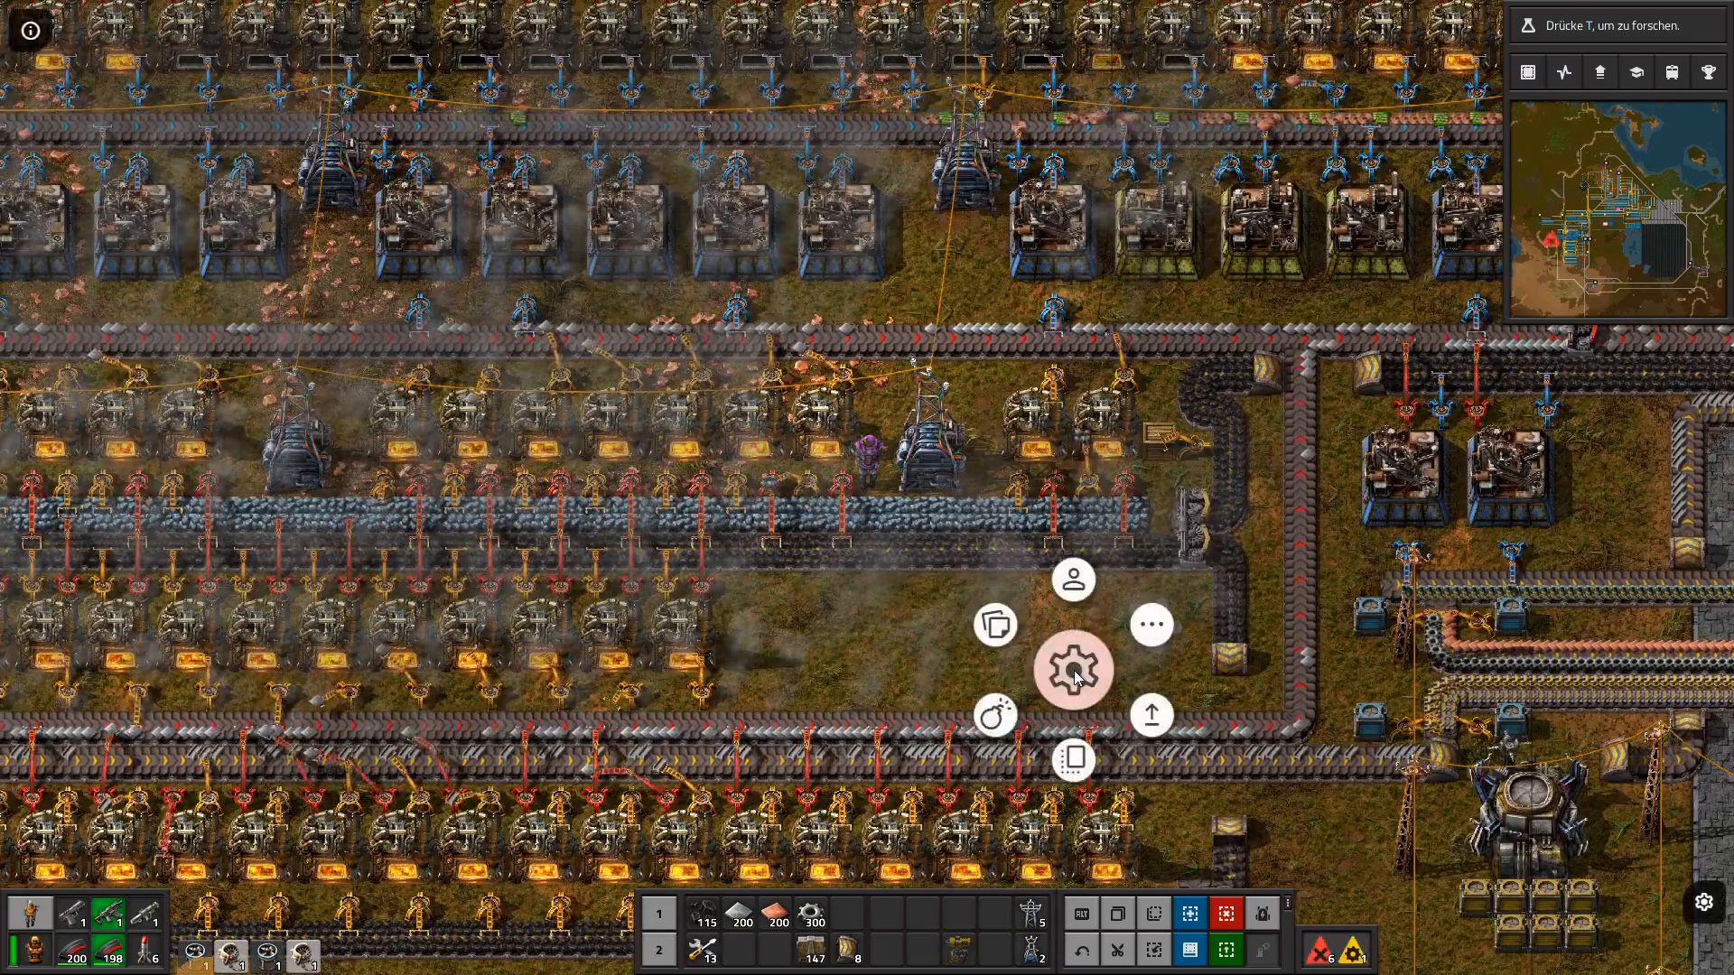
# Copy the furnace block via the pie menu's Copy item and paste it as ghosts on the open ground
pyautogui.moveTo(1075, 819); pyautogui.dragTo(1076, 867)
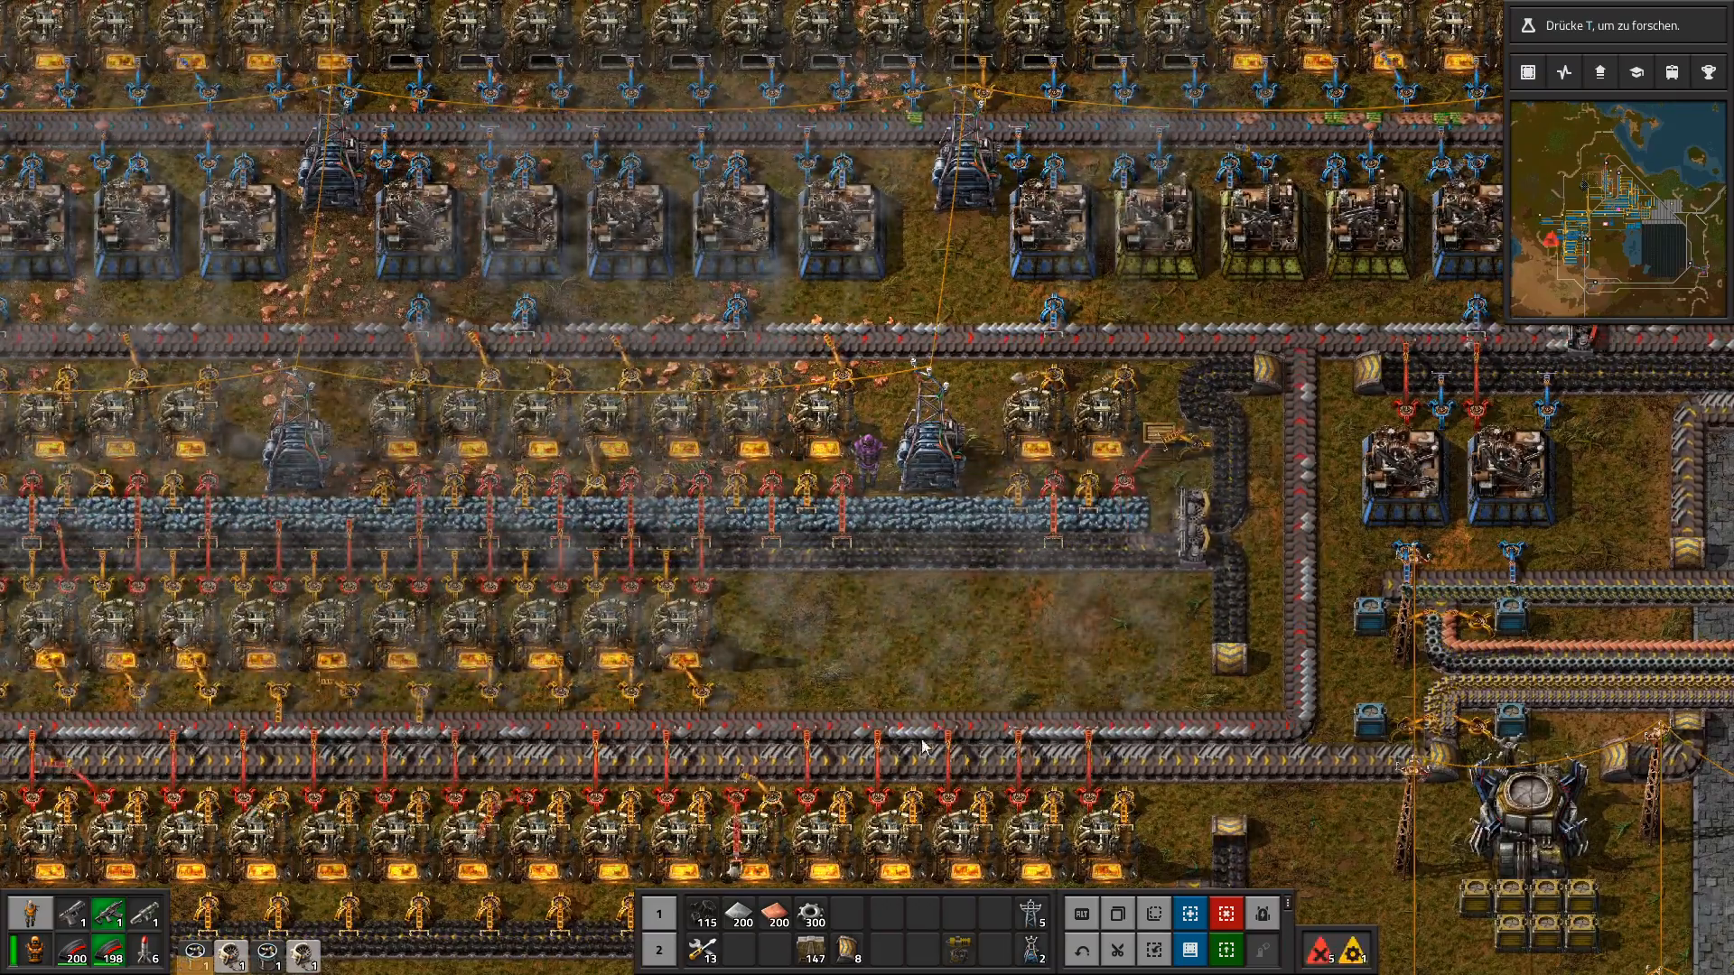
pyautogui.moveTo(769, 698)
pyautogui.mouseDown()
pyautogui.moveTo(551, 703)
pyautogui.moveTo(325, 610)
pyautogui.mouseUp()
pyautogui.click(934, 634)
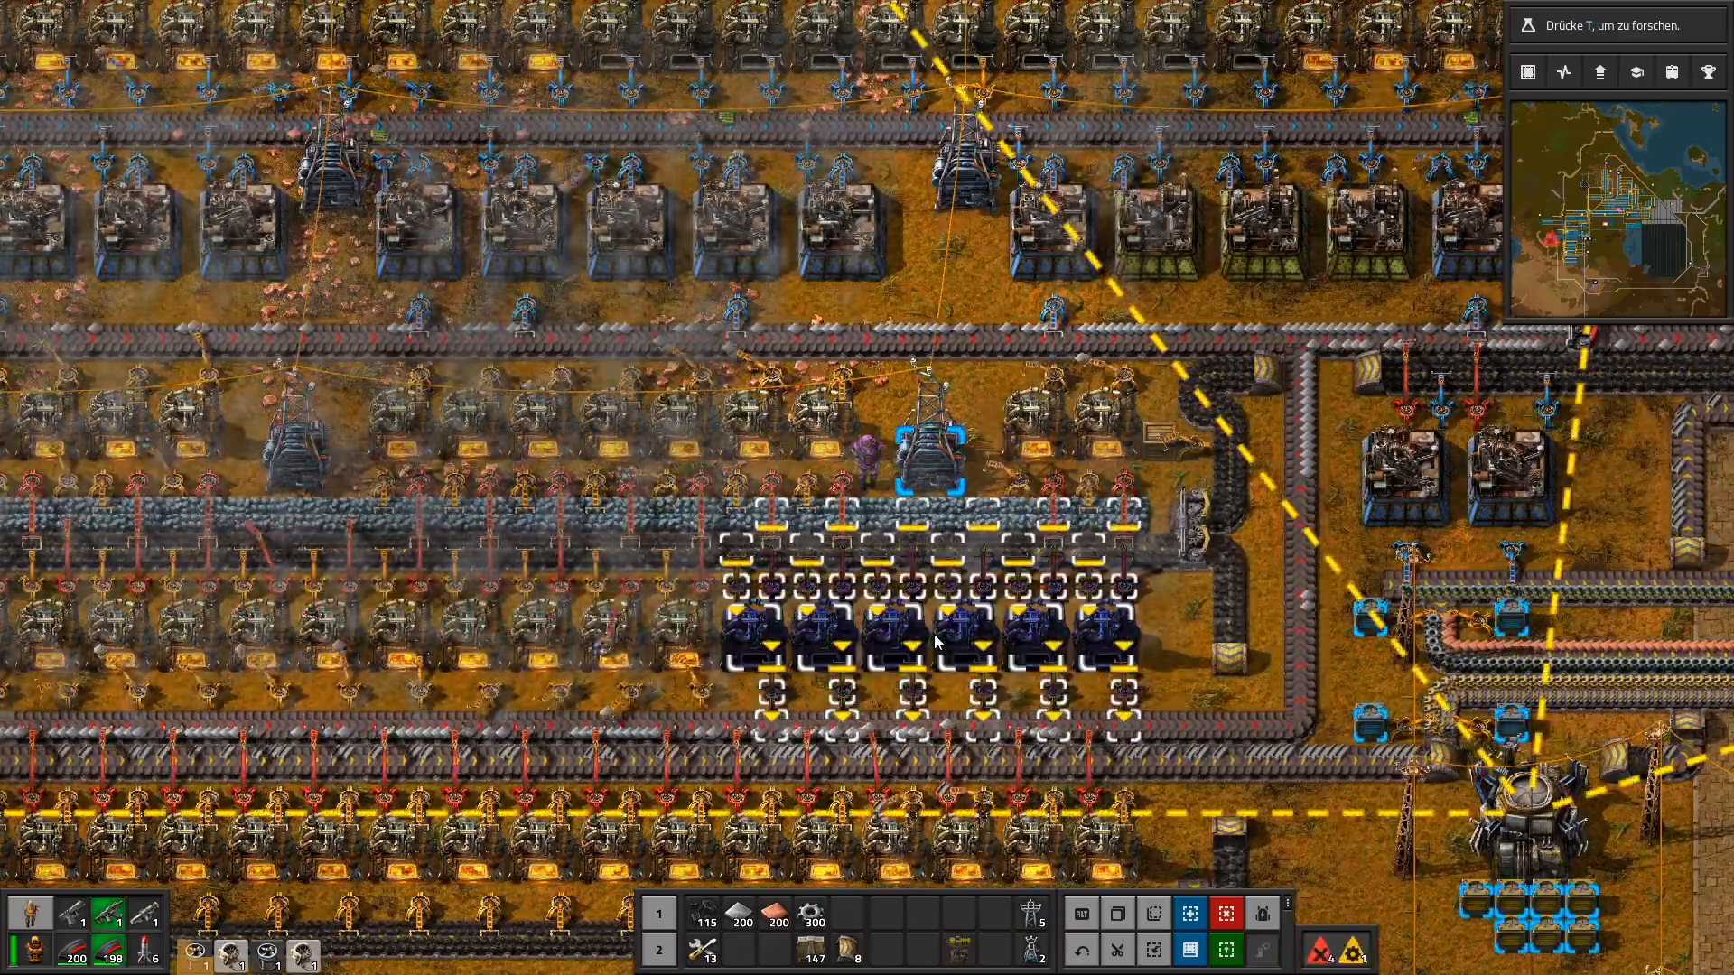
pyautogui.press('q')
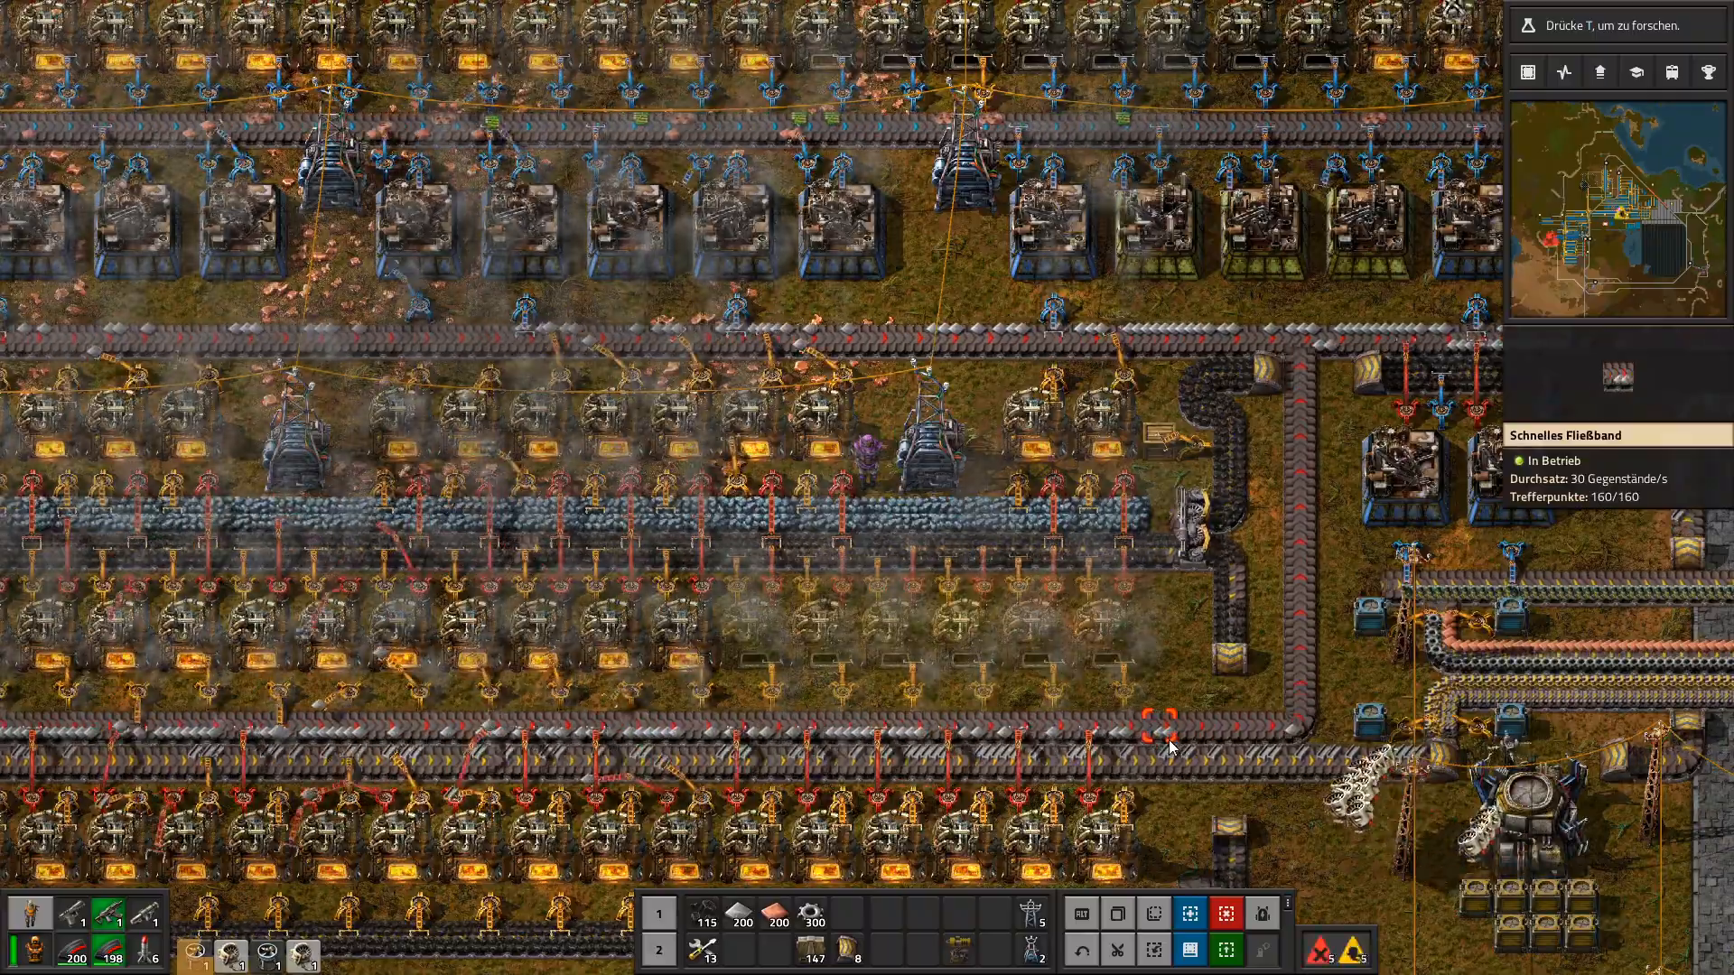